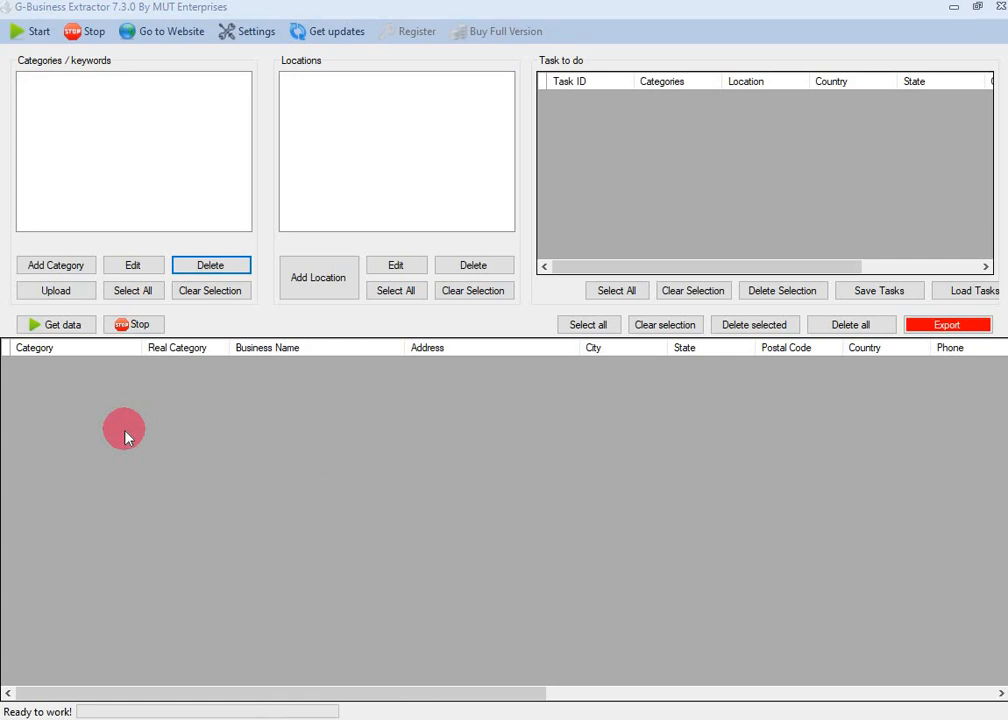
- Add the three search categories Doctor, Engineer and Teacher to the keyword list
left_click(56, 265)
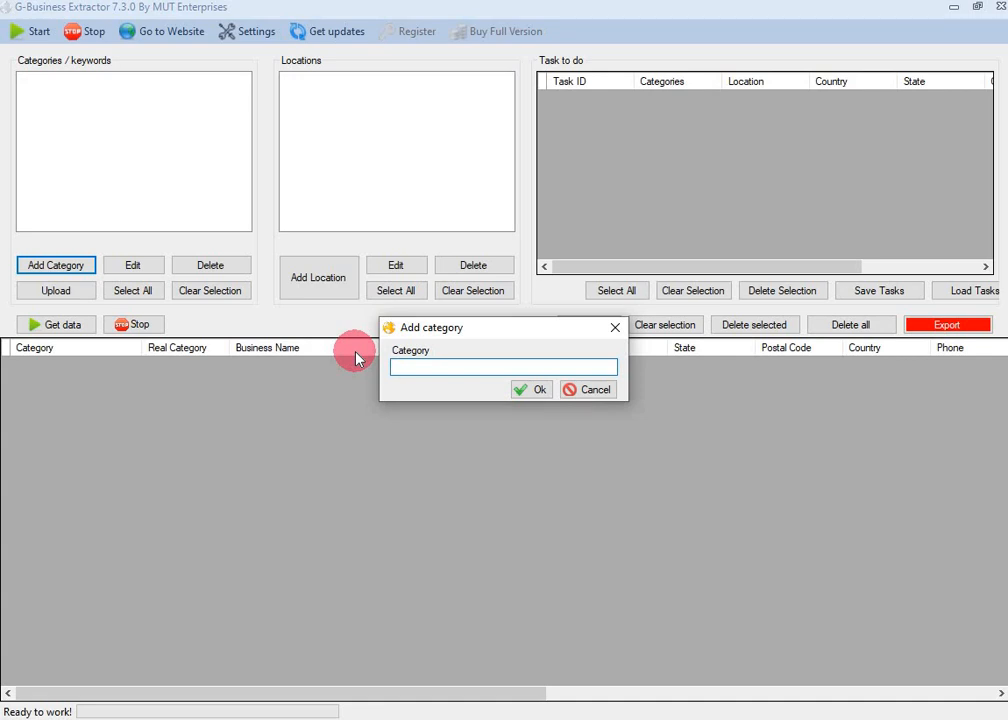
type("Doctor")
left_click(531, 389)
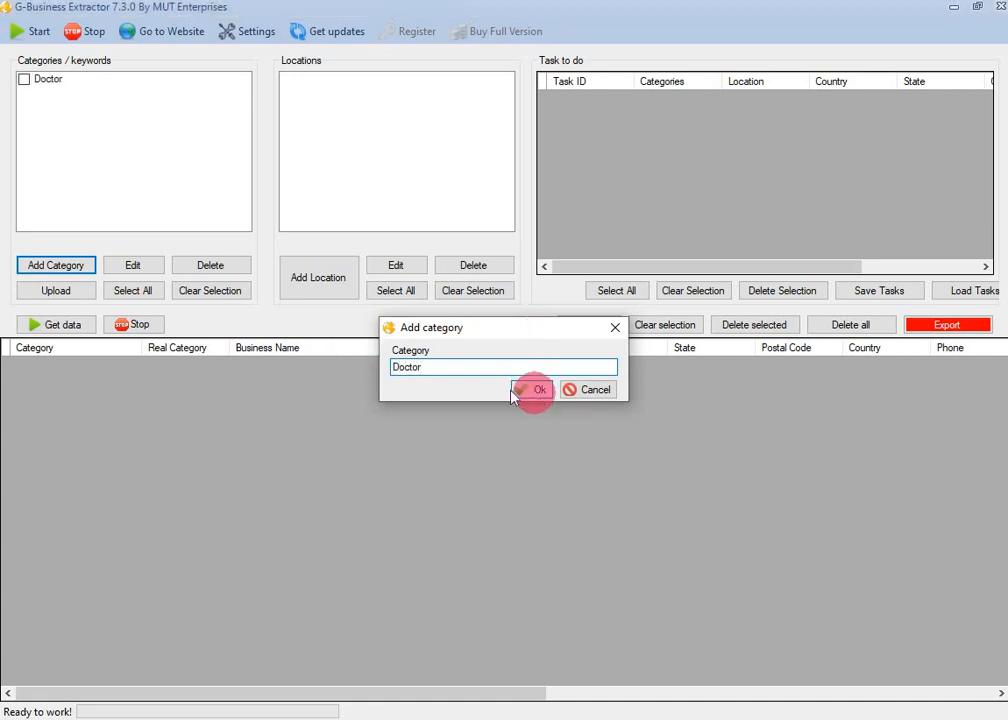
left_click(45, 277)
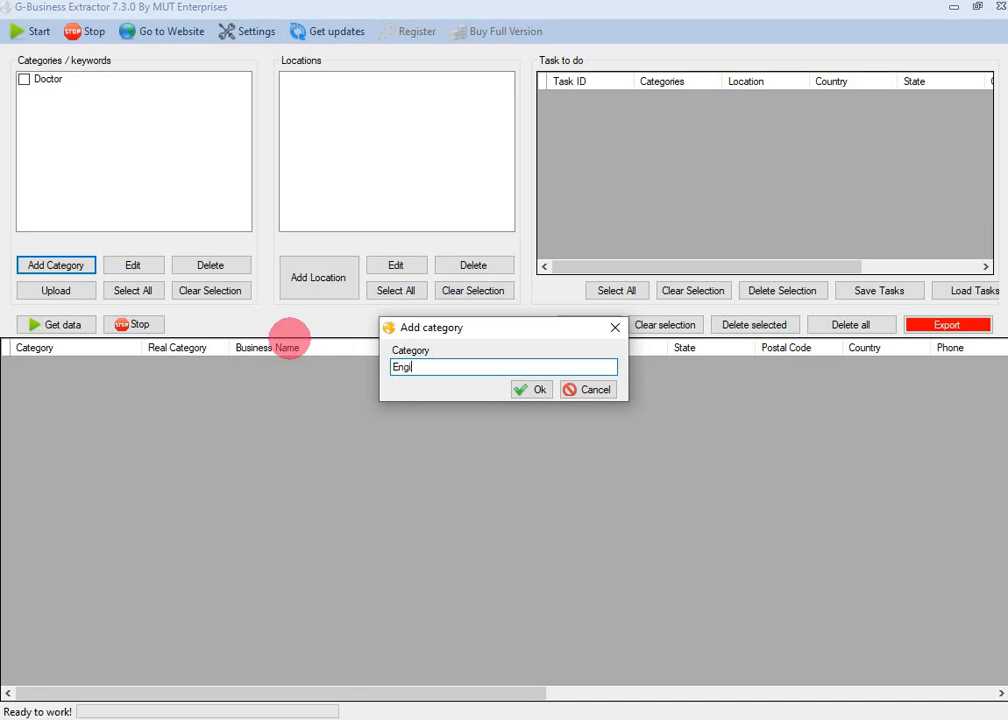
left_click(530, 389)
left_click(54, 264)
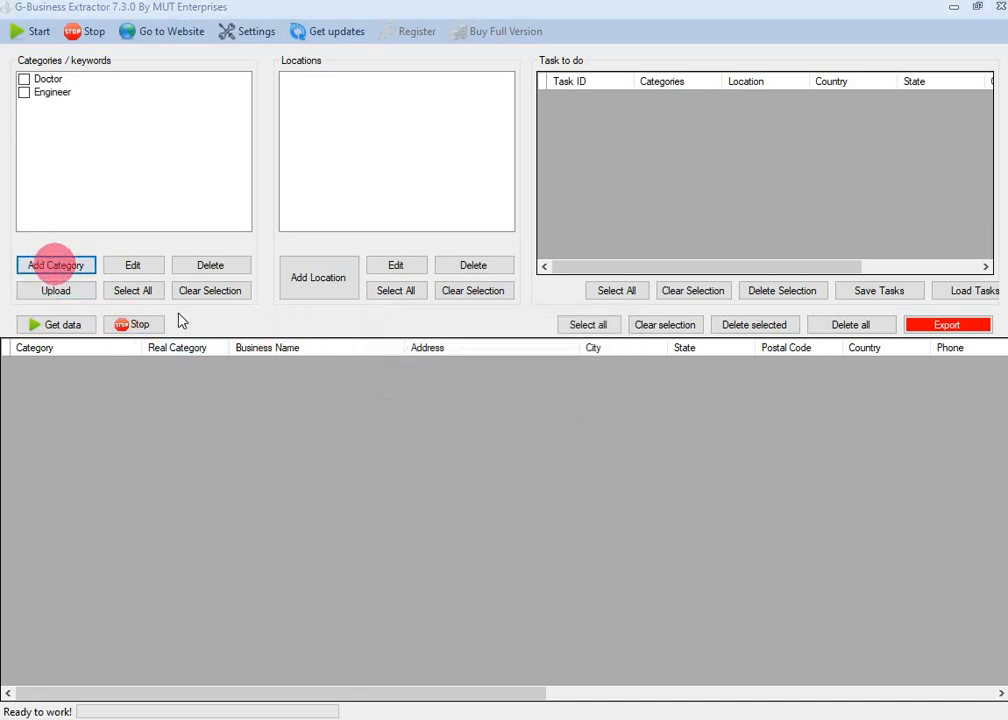
type("Teacher")
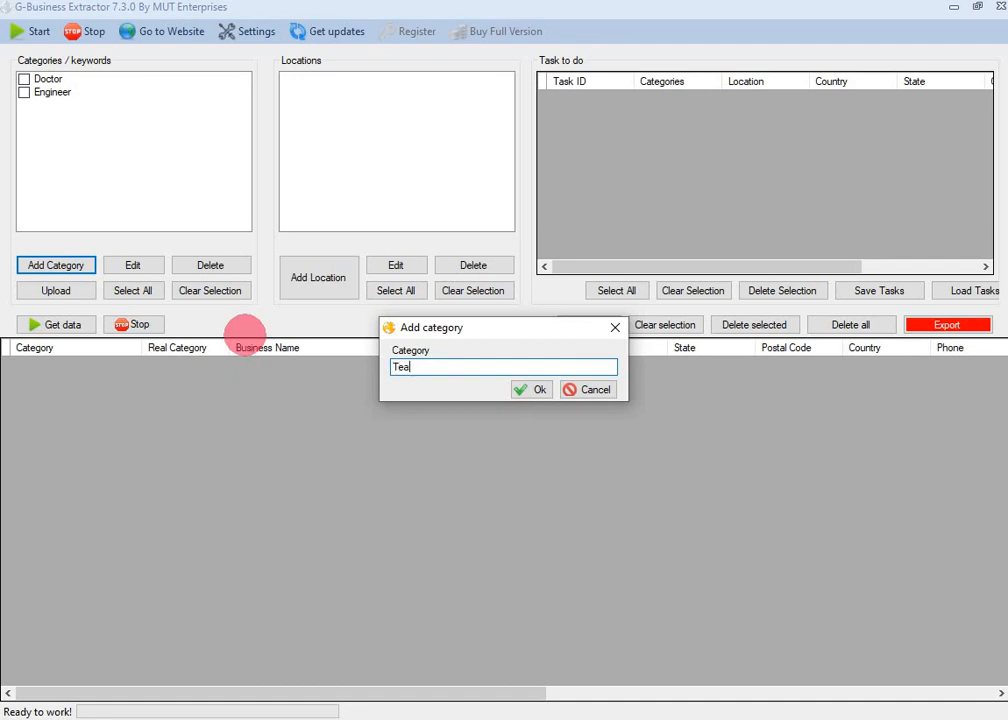
left_click(527, 389)
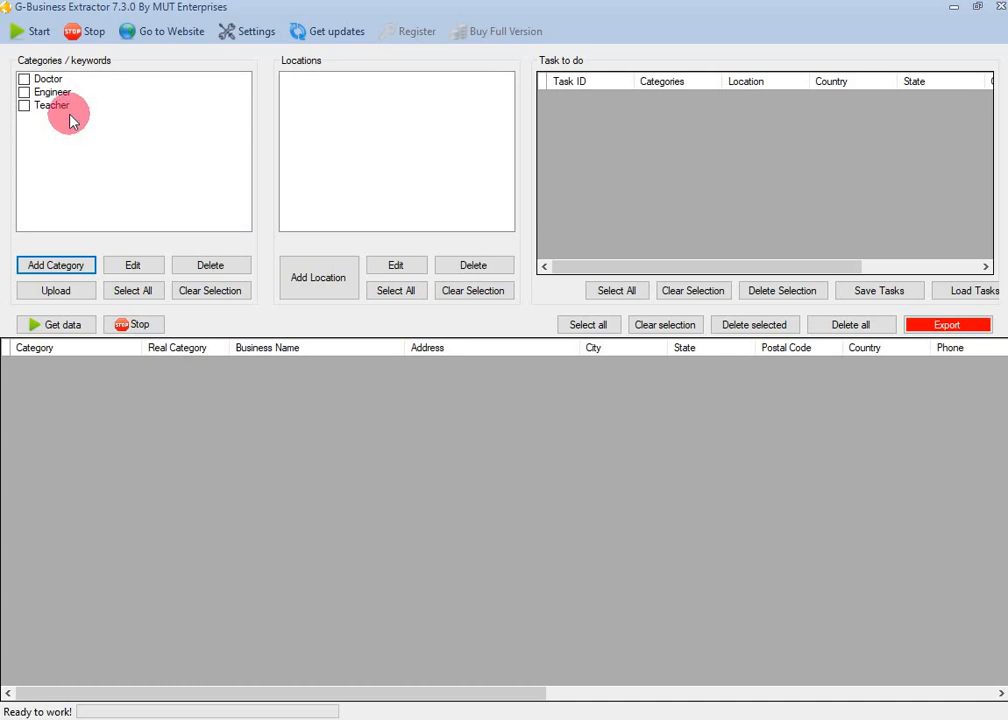
- Start a new location with Pakistan as the country and Punjab as the state
left_click(325, 284)
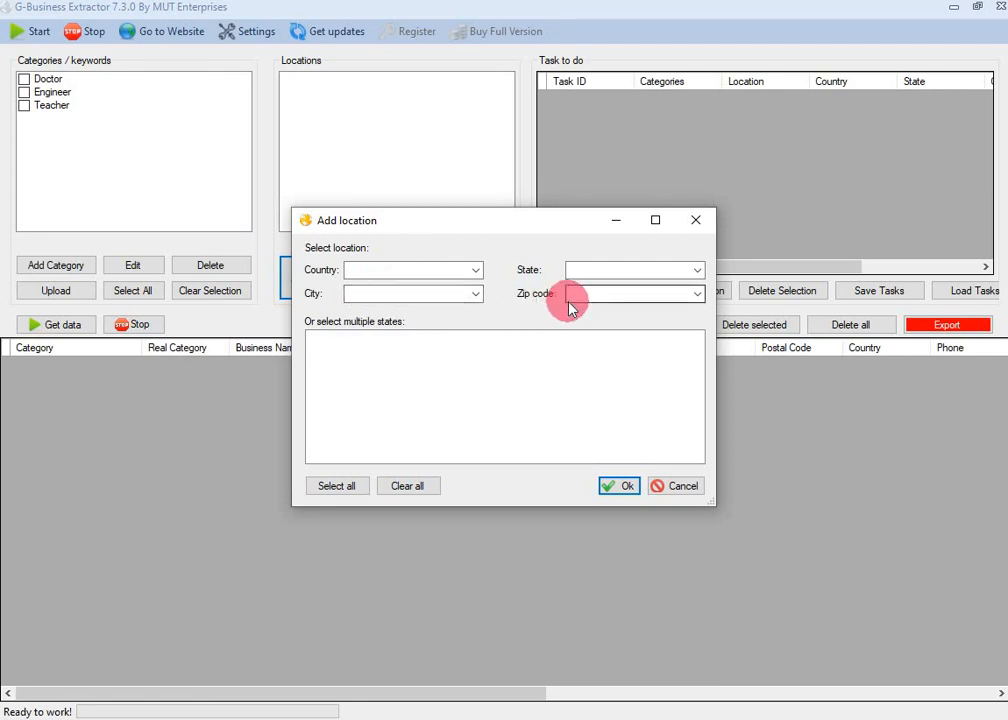
left_click(474, 276)
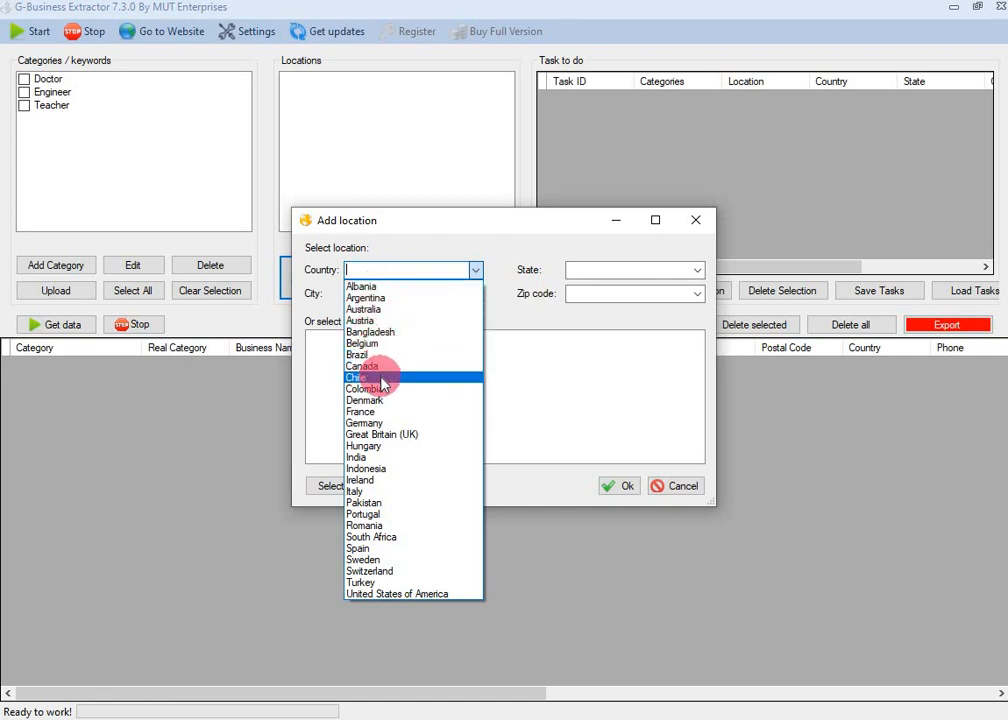
left_click(365, 503)
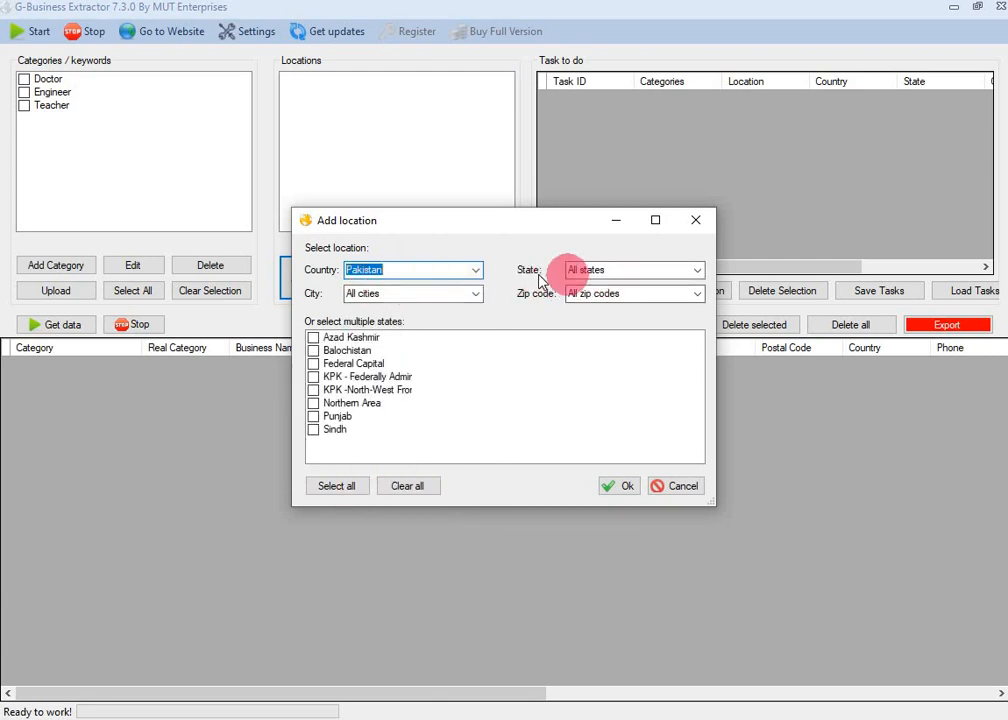
left_click(698, 272)
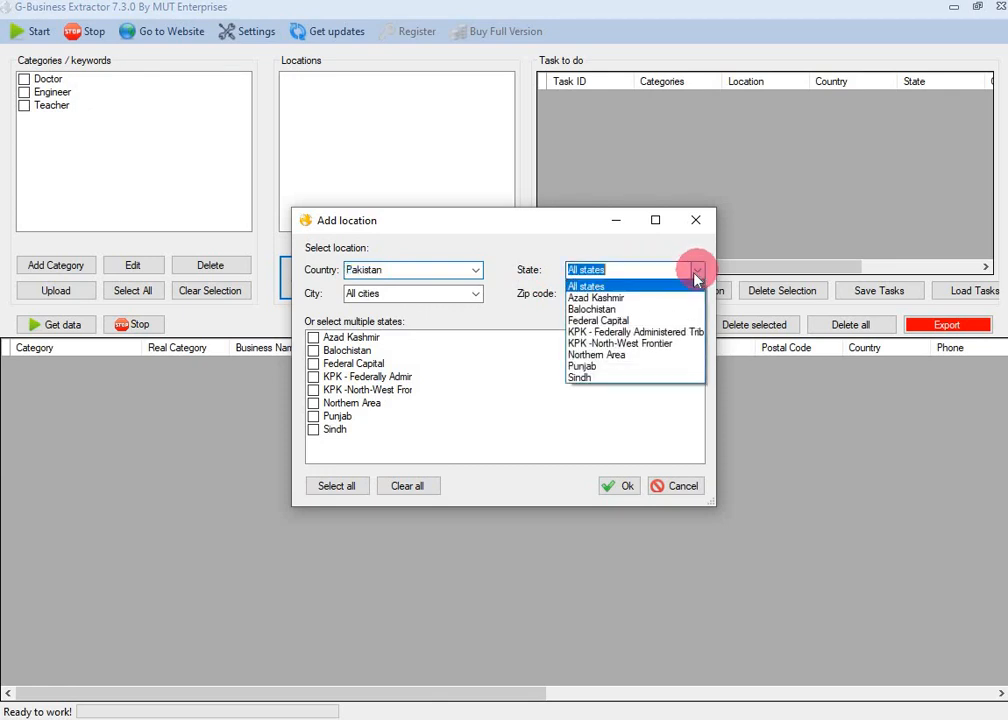
left_click(594, 368)
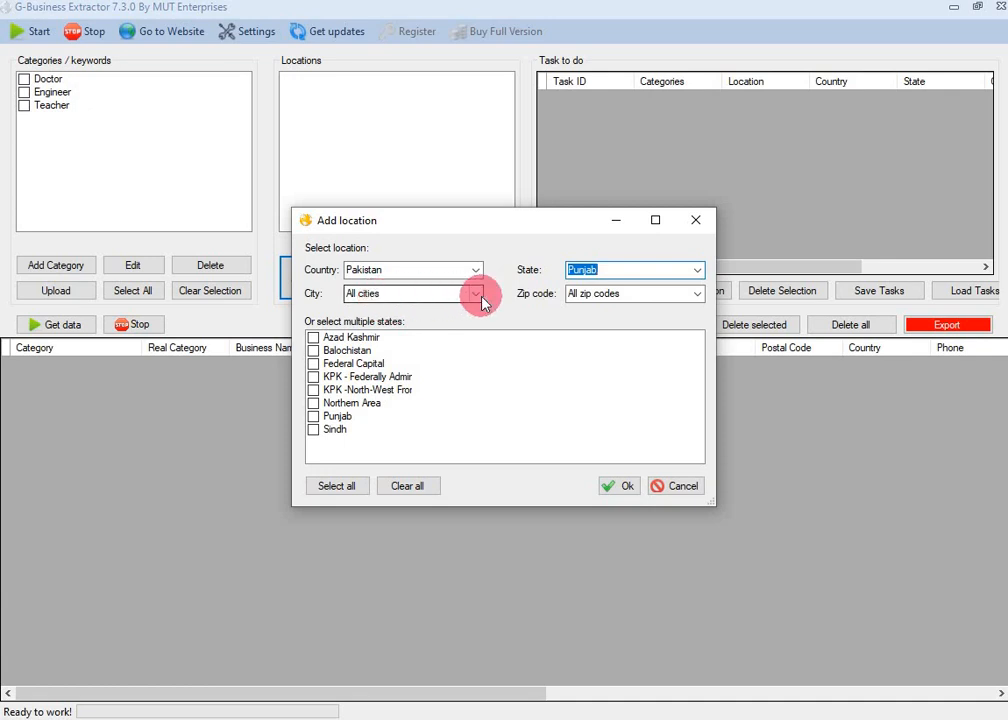
- Set the city of the new Punjab location to Lahore
left_click(477, 296)
scroll(430, 372, "down", 3)
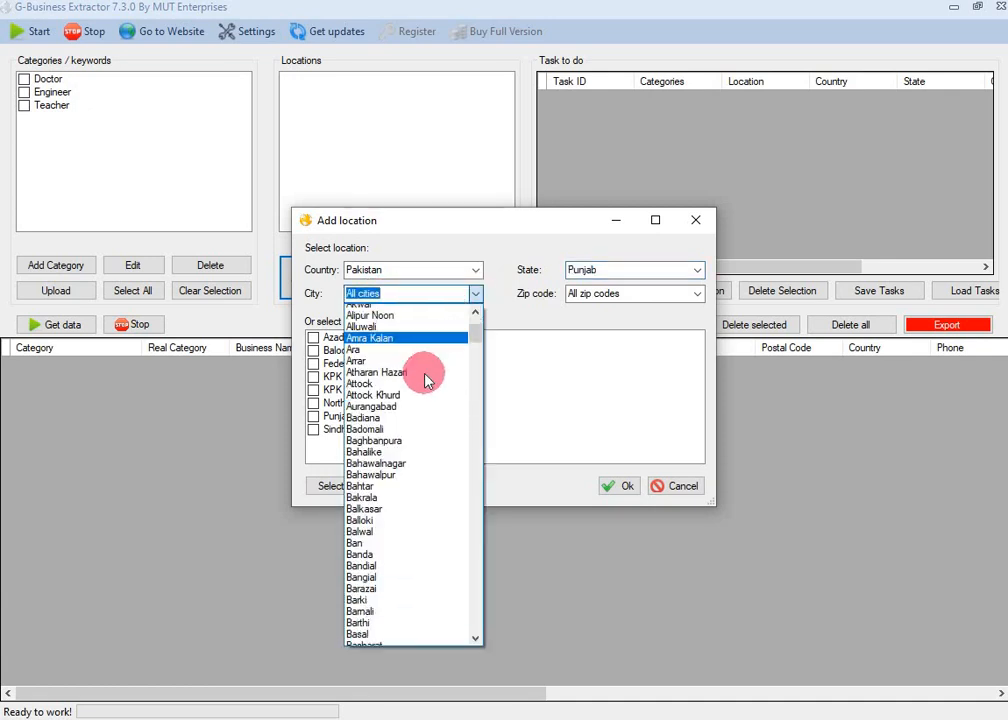
scroll(425, 375, "down", 1)
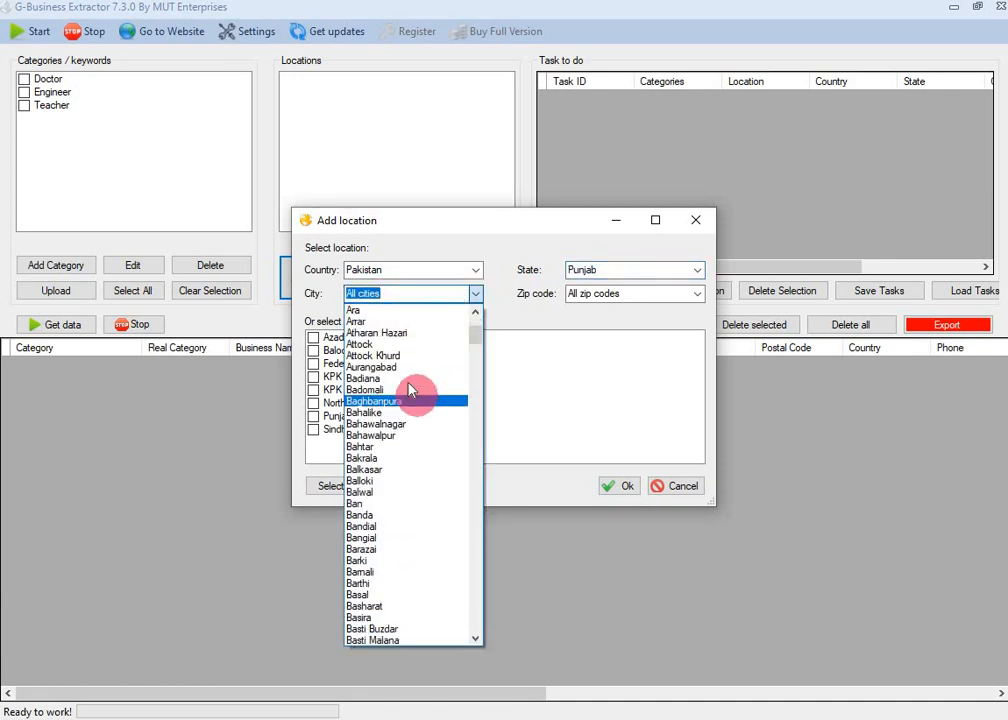
scroll(407, 421, "down", 1)
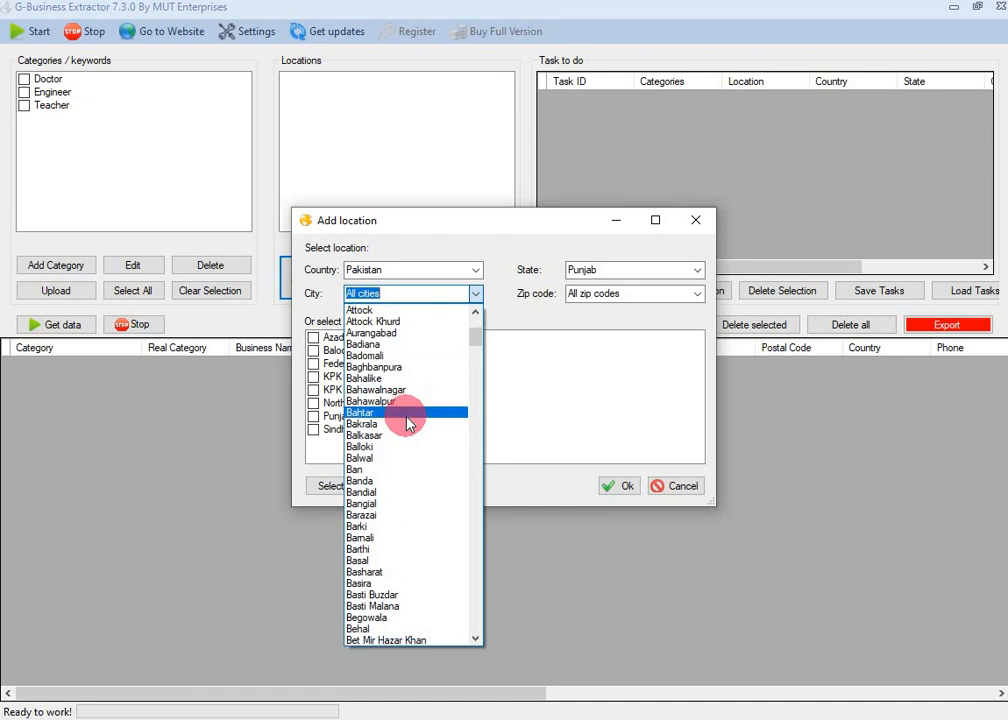
type("lahore")
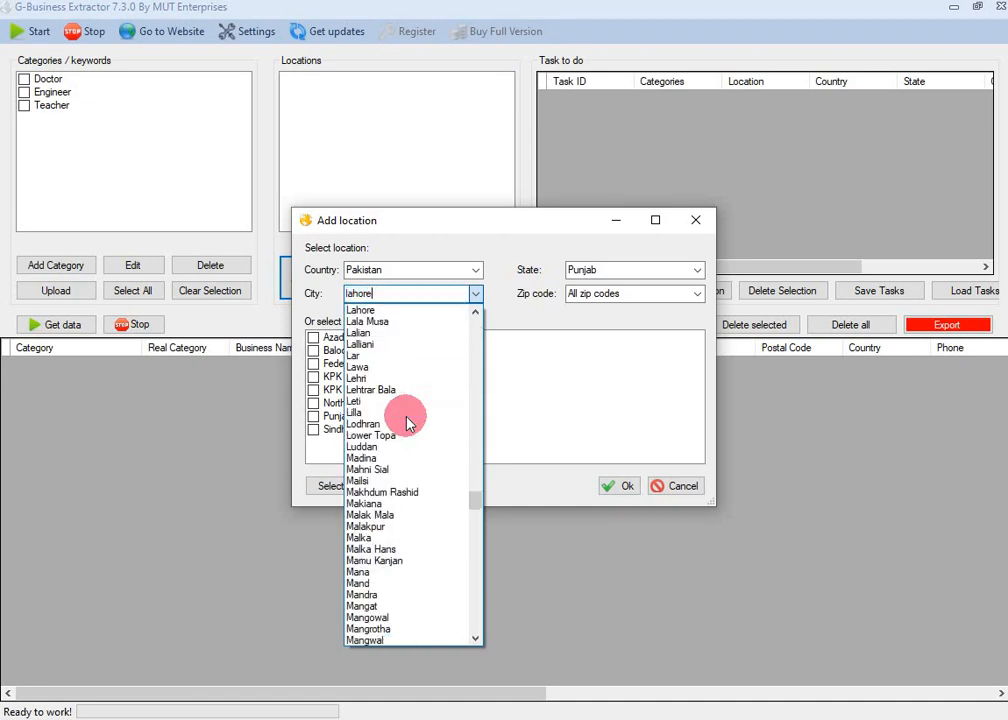
left_click(362, 310)
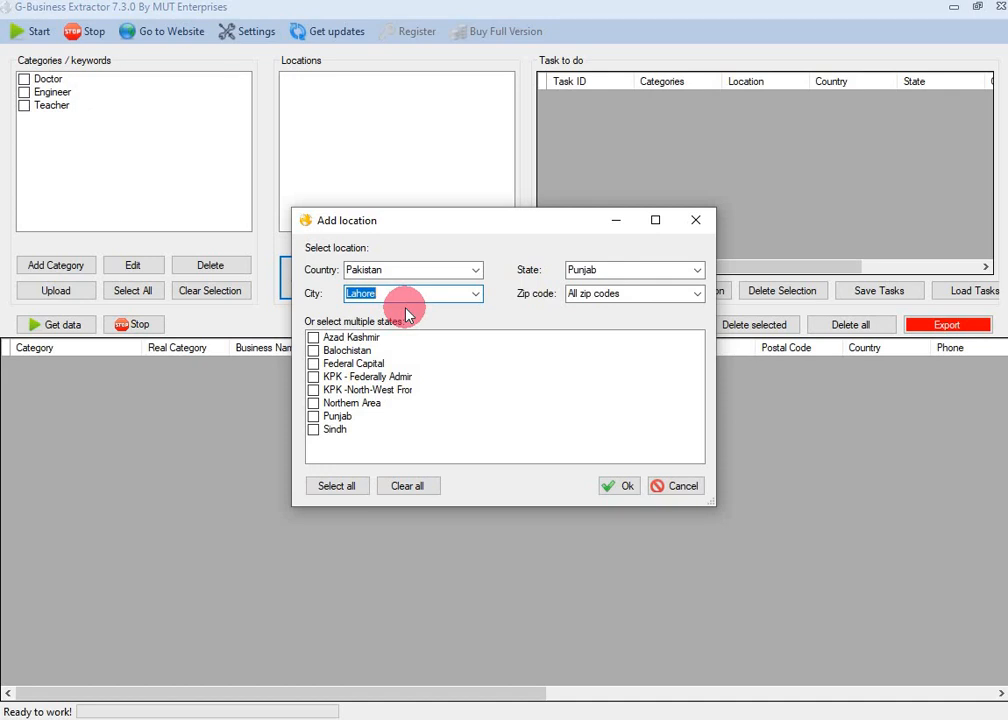
- Switch to Chrome with the itu.edu.pk profile, search Google for "dha lahore zip code" and highlight the postal code in the result
left_click(695, 298)
left_click(697, 304)
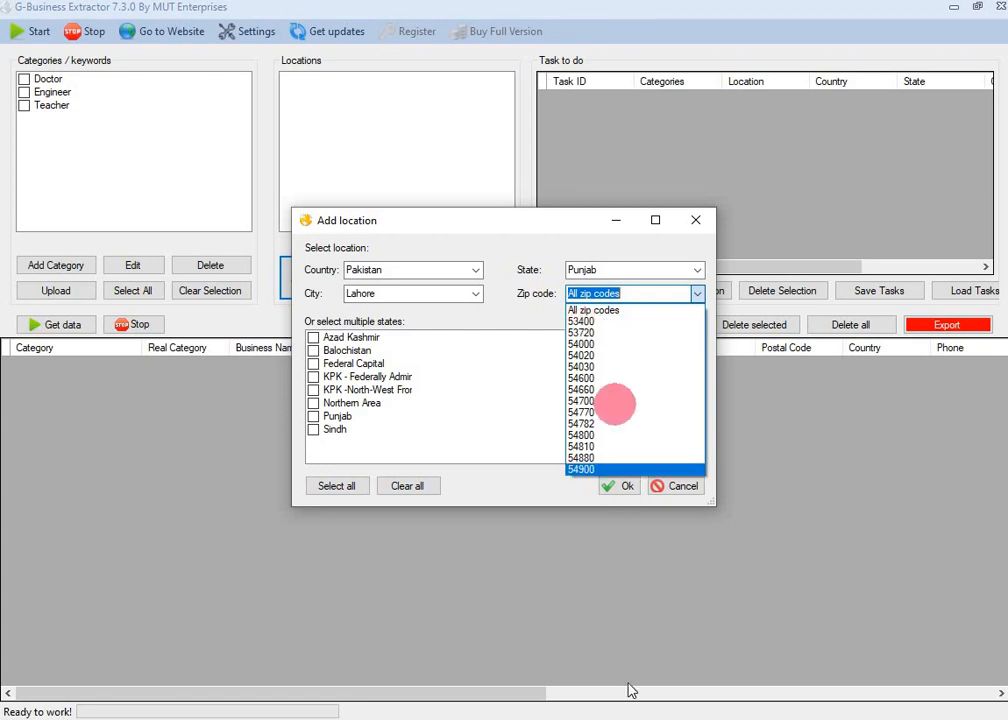
left_click(606, 719)
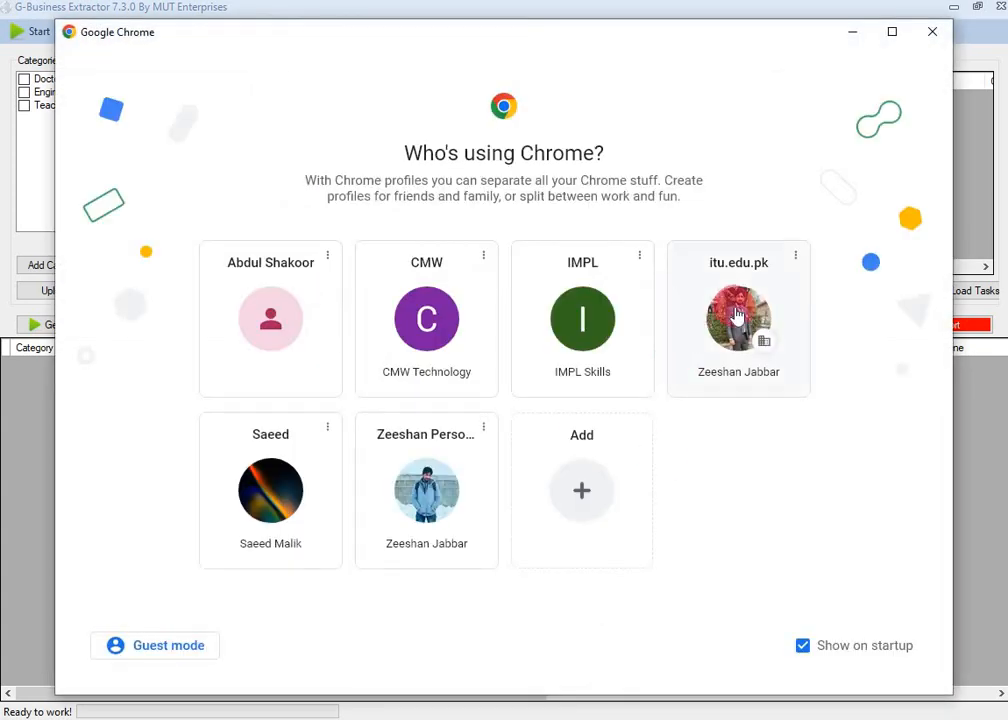
left_click(727, 306)
left_click(437, 97)
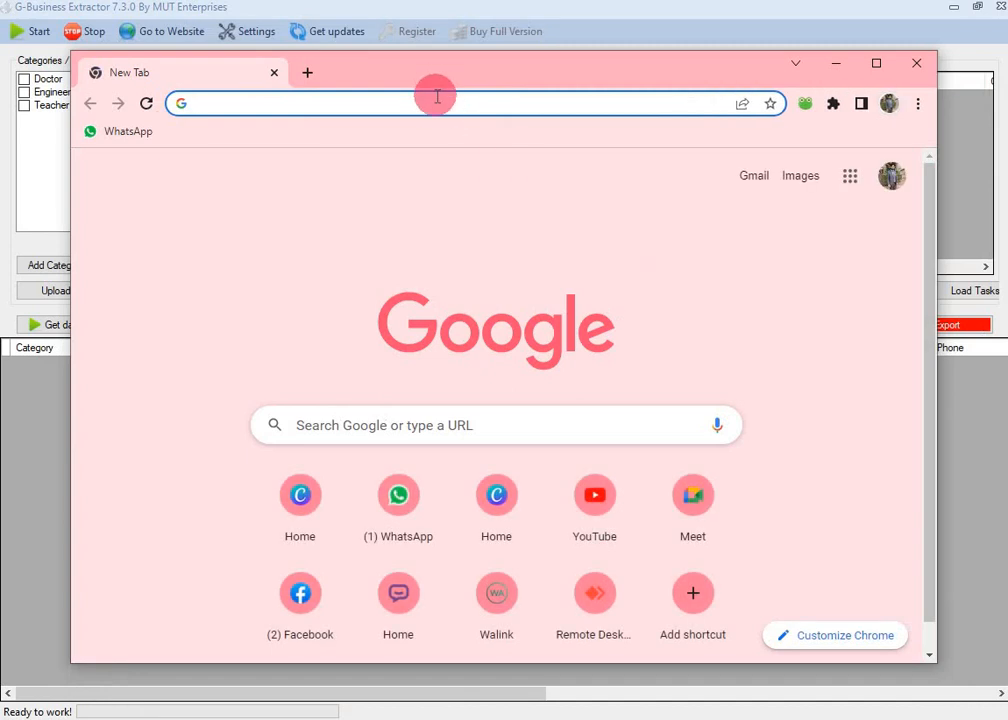
type("DHA")
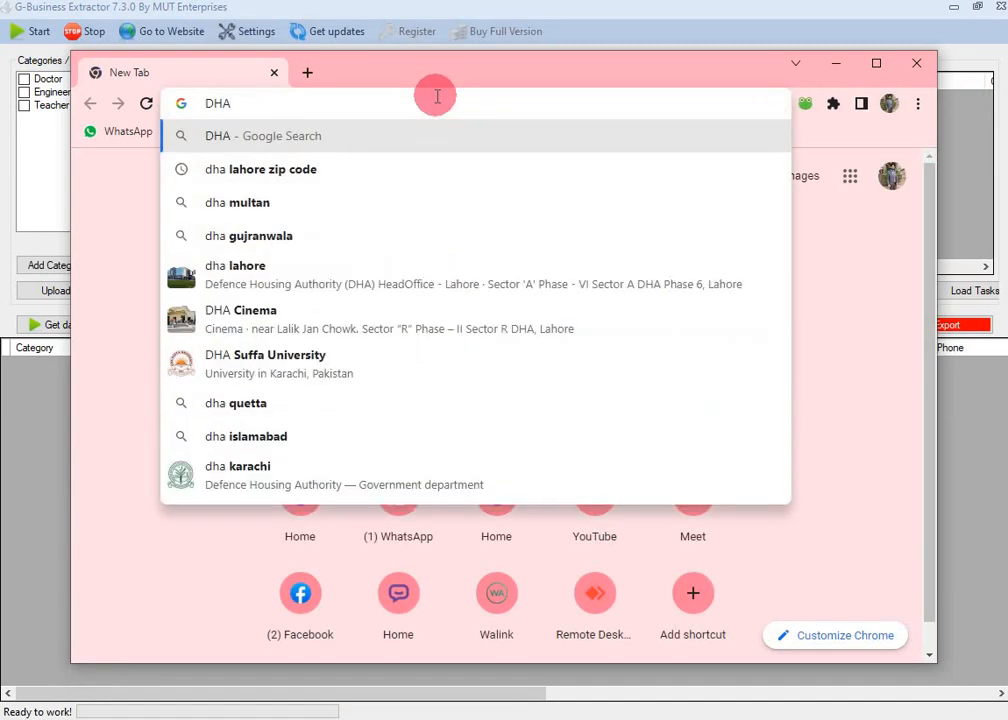
key("Down")
key("Return")
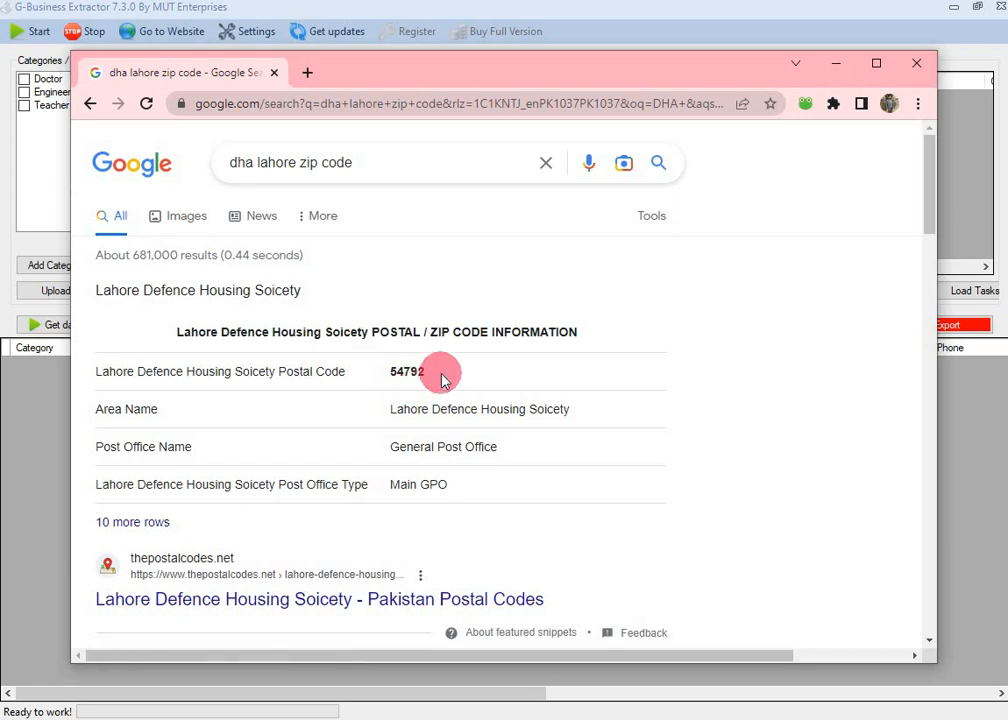
double_click(410, 372)
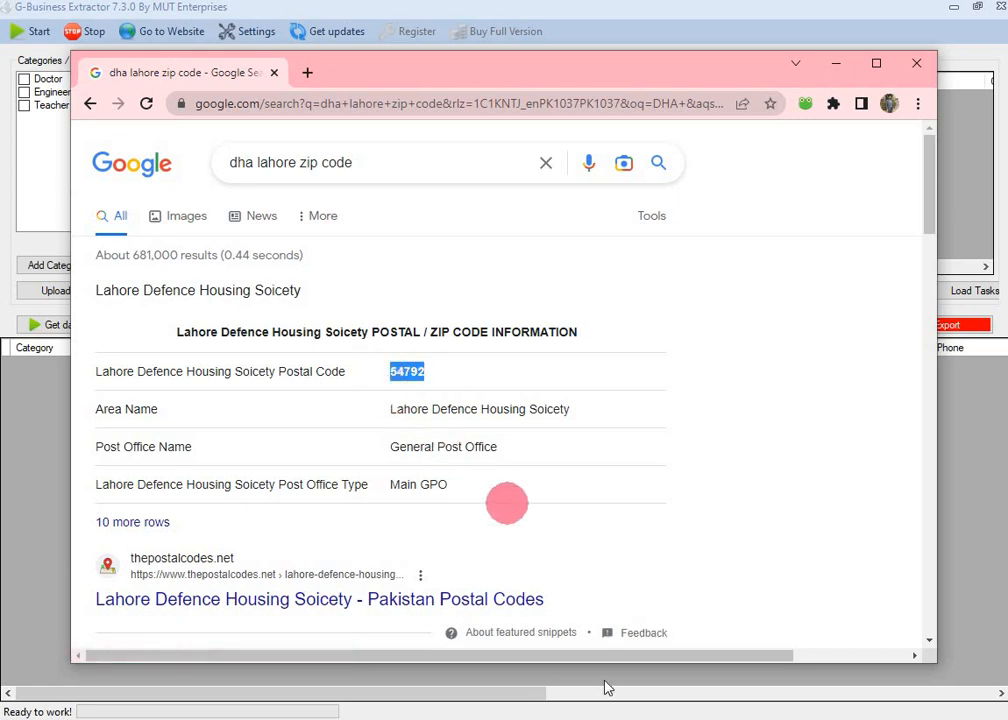
- Return to G-Business Extractor, choose zip code 54782 for Lahore and add the location to the list
mouse_move(629, 716)
left_click(660, 686)
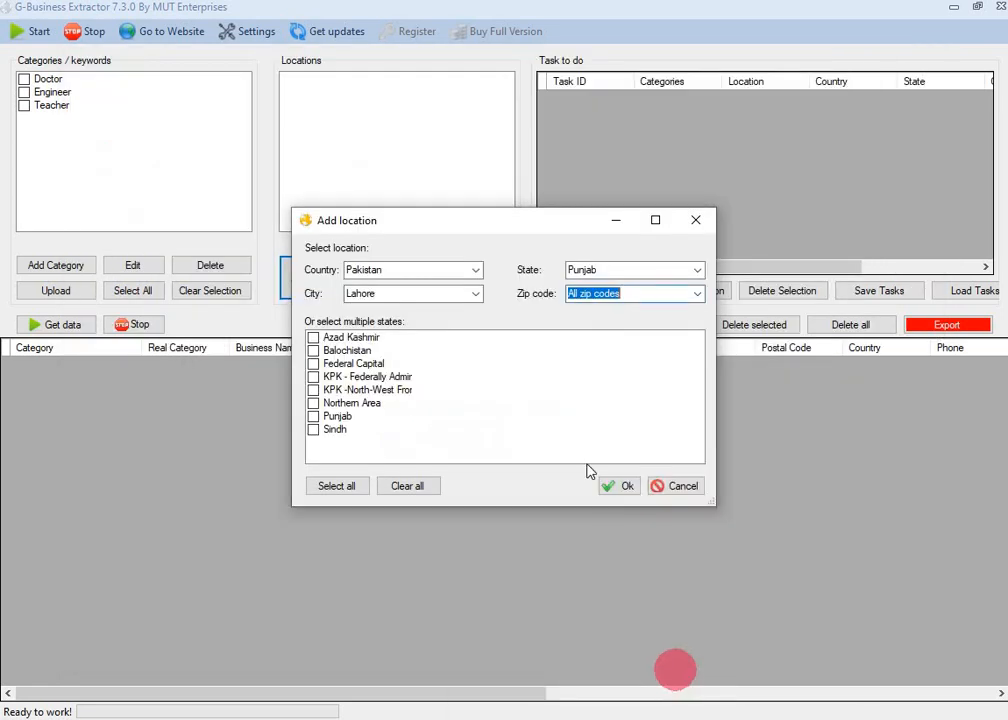
left_click(697, 294)
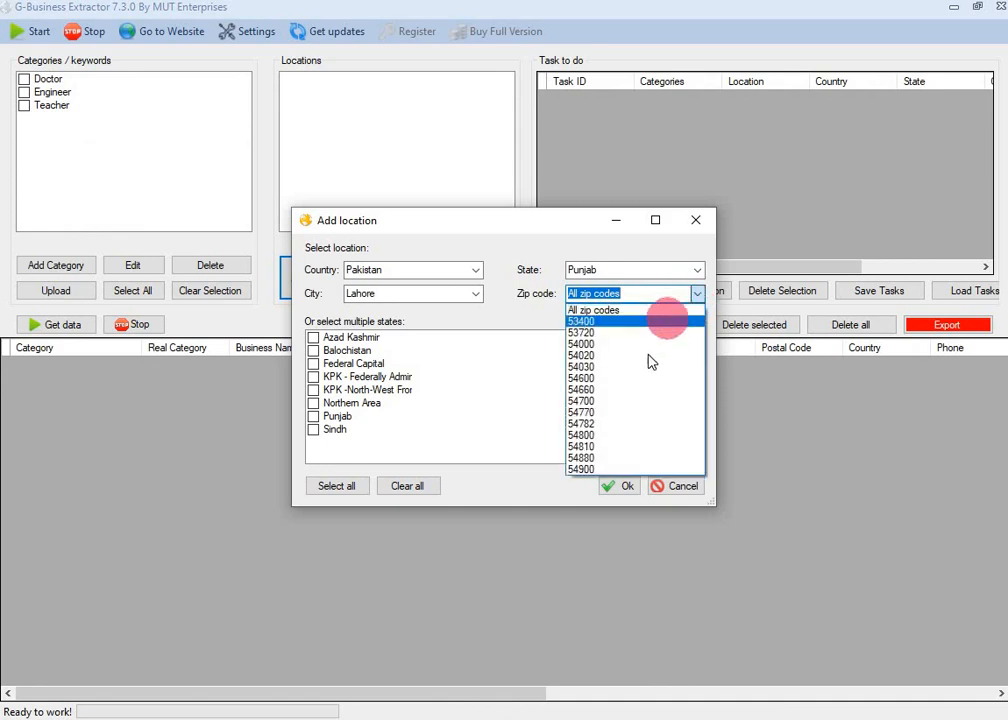
left_click(590, 425)
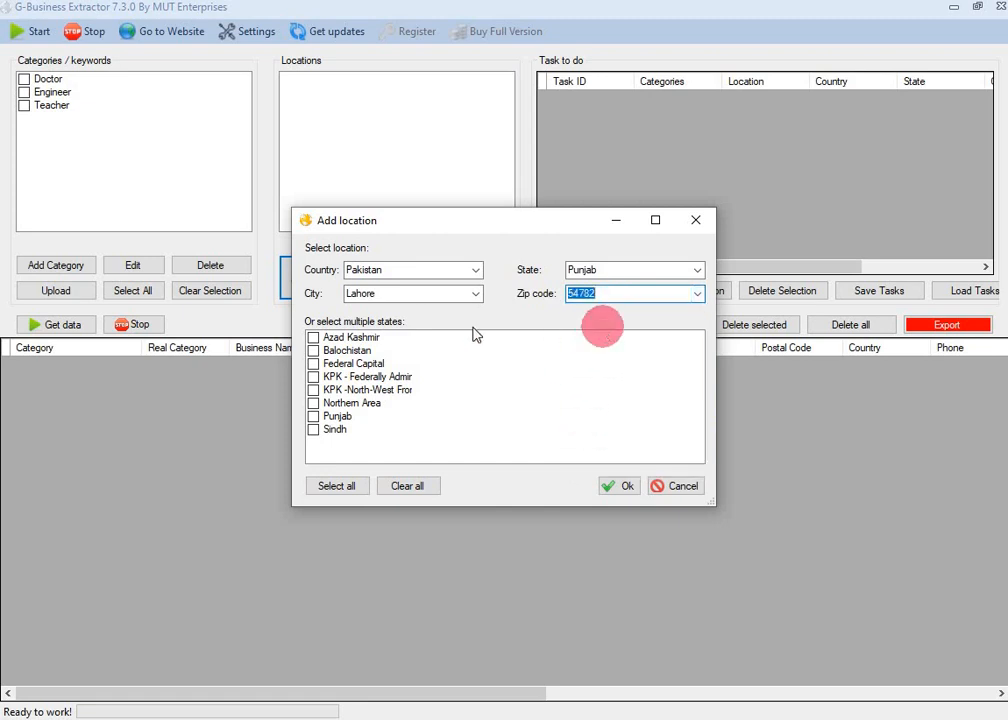
left_click(620, 486)
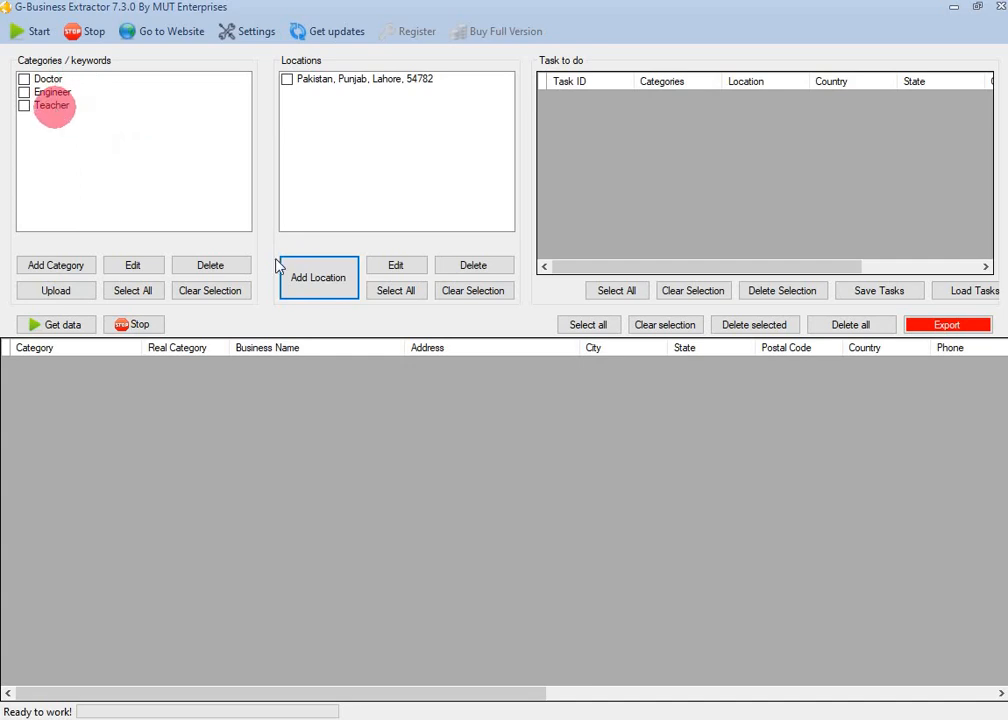
- Start a second location with Pakistan as the country and Sindh as the state
left_click(318, 280)
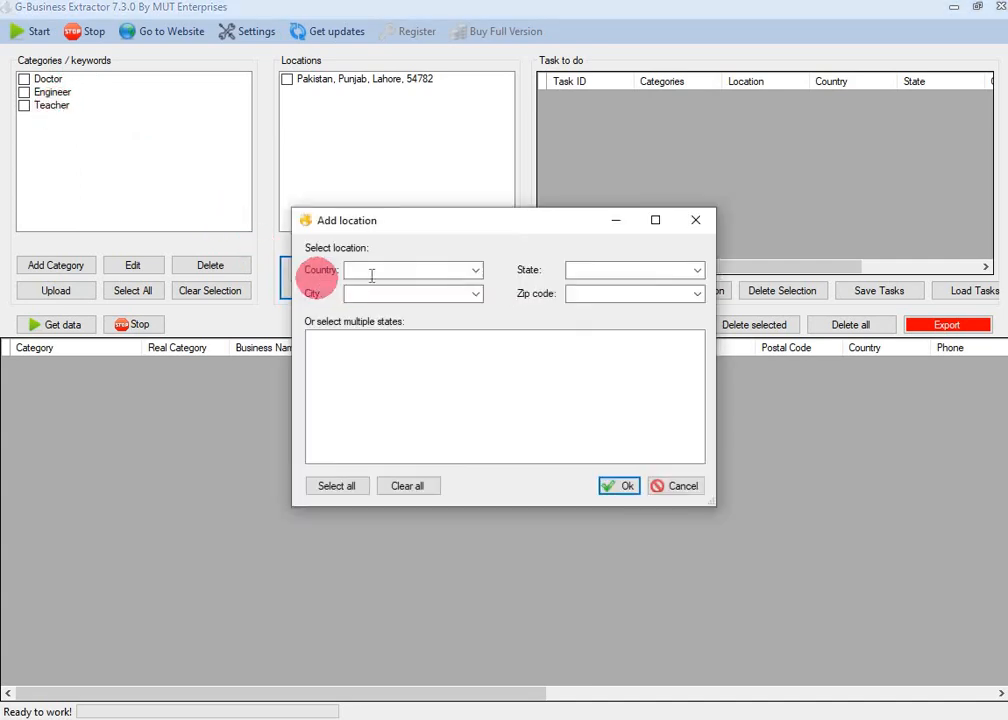
left_click(475, 270)
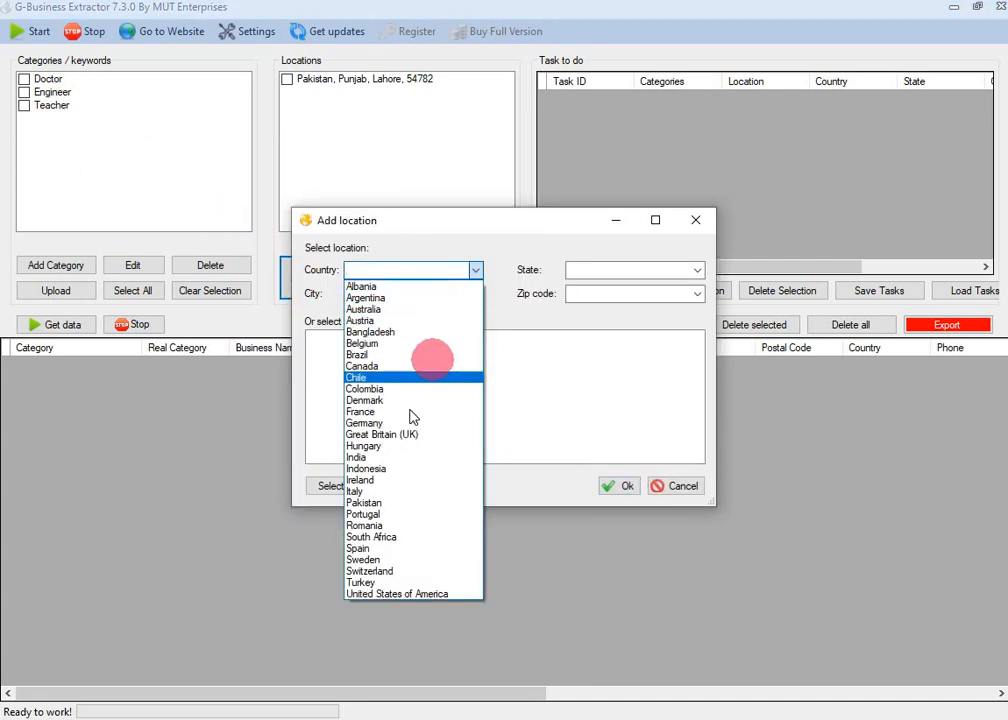
left_click(364, 503)
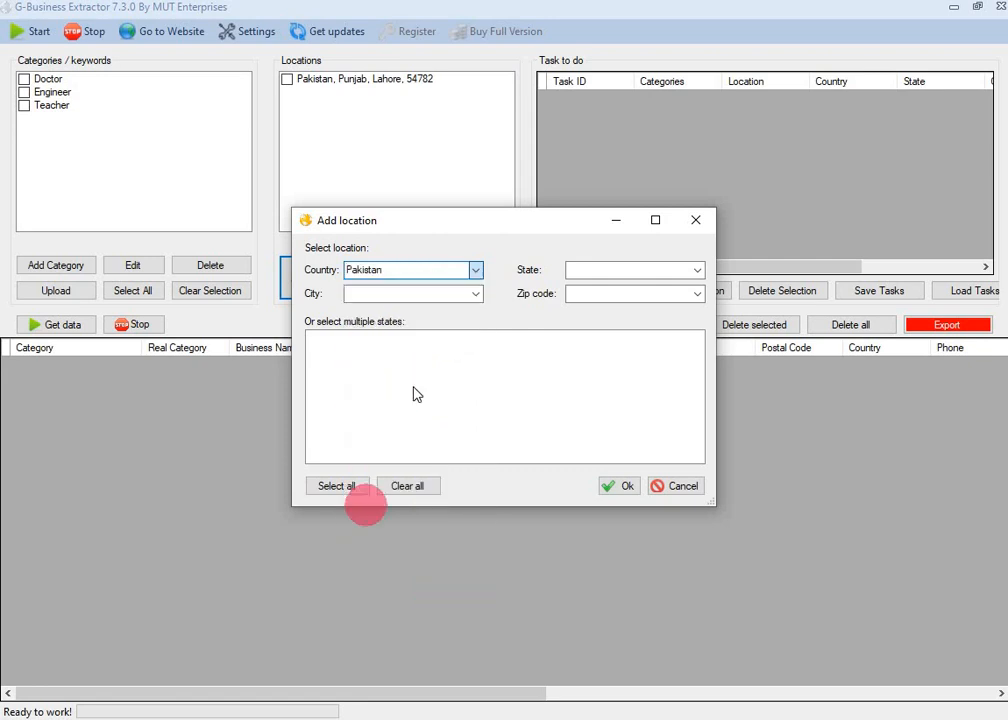
left_click(698, 271)
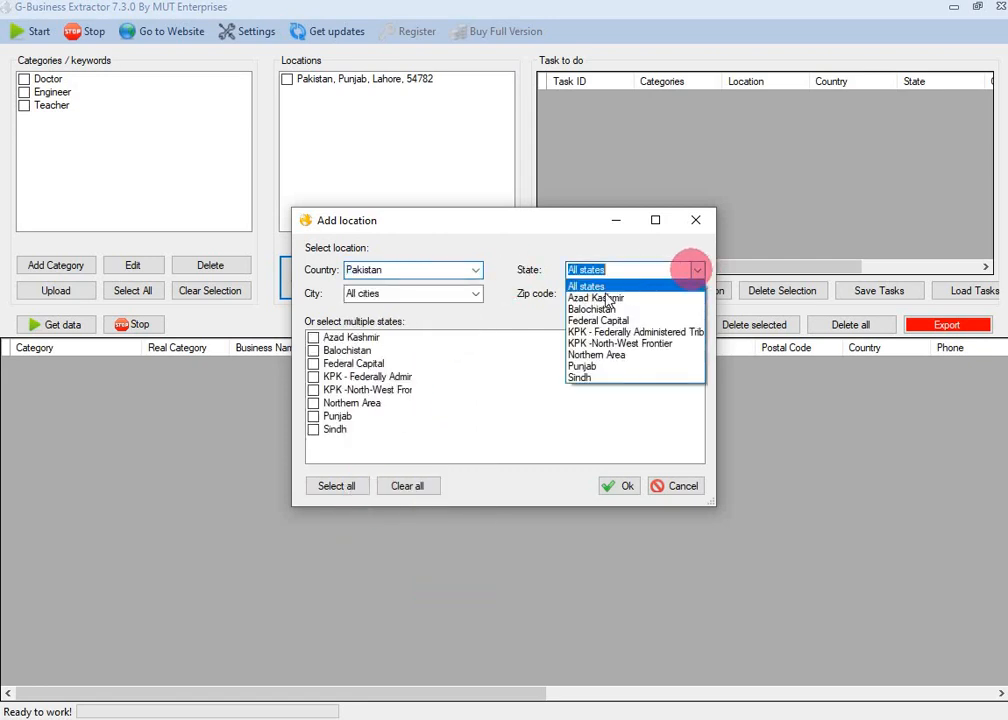
left_click(584, 379)
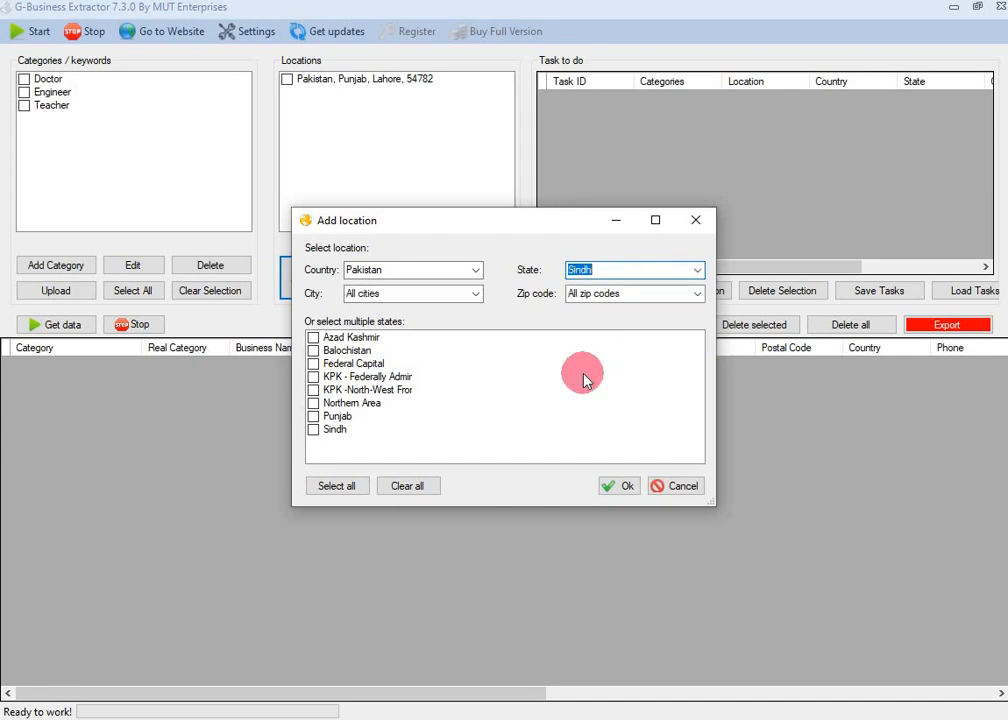
- Set the new Sindh location's city to Karachi and zip code to 75510, and add it to the locations list
left_click(476, 295)
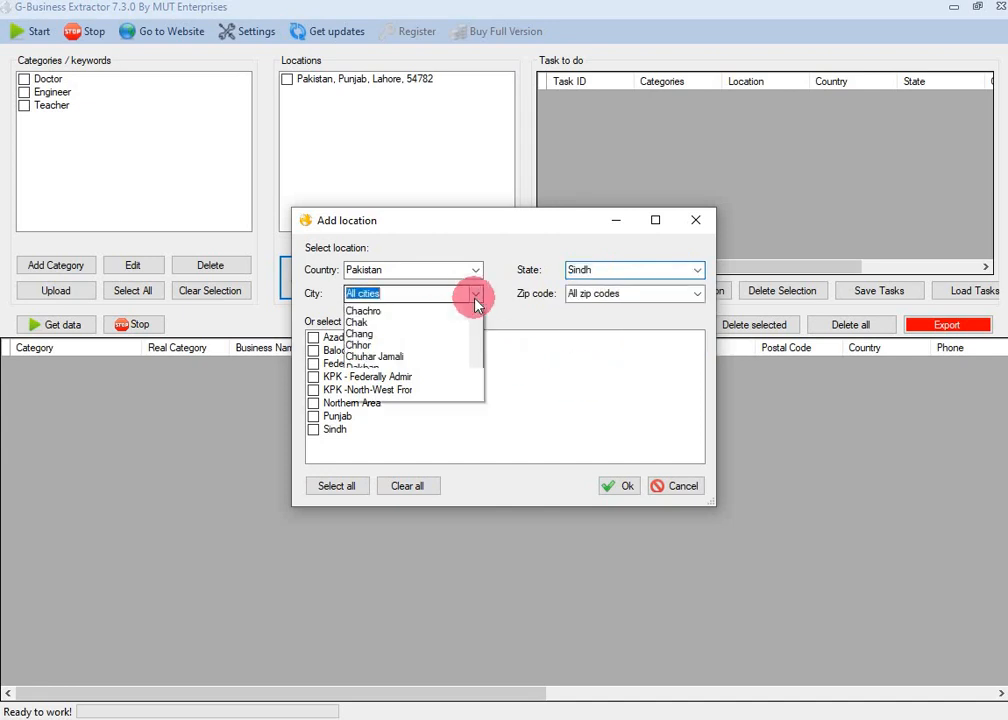
type("karachi")
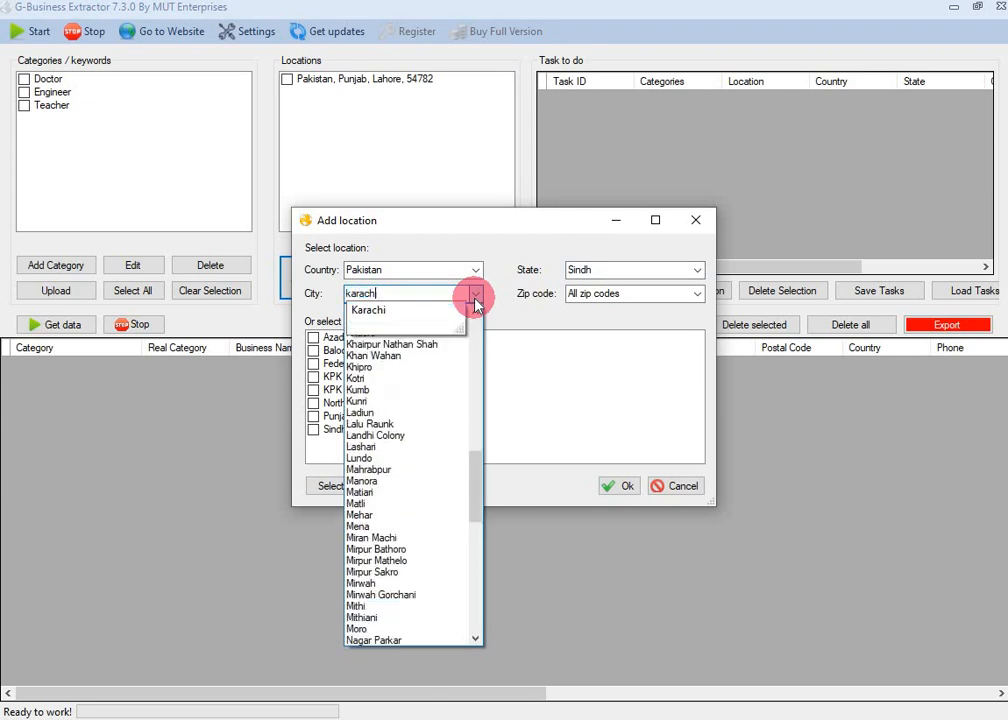
left_click(382, 311)
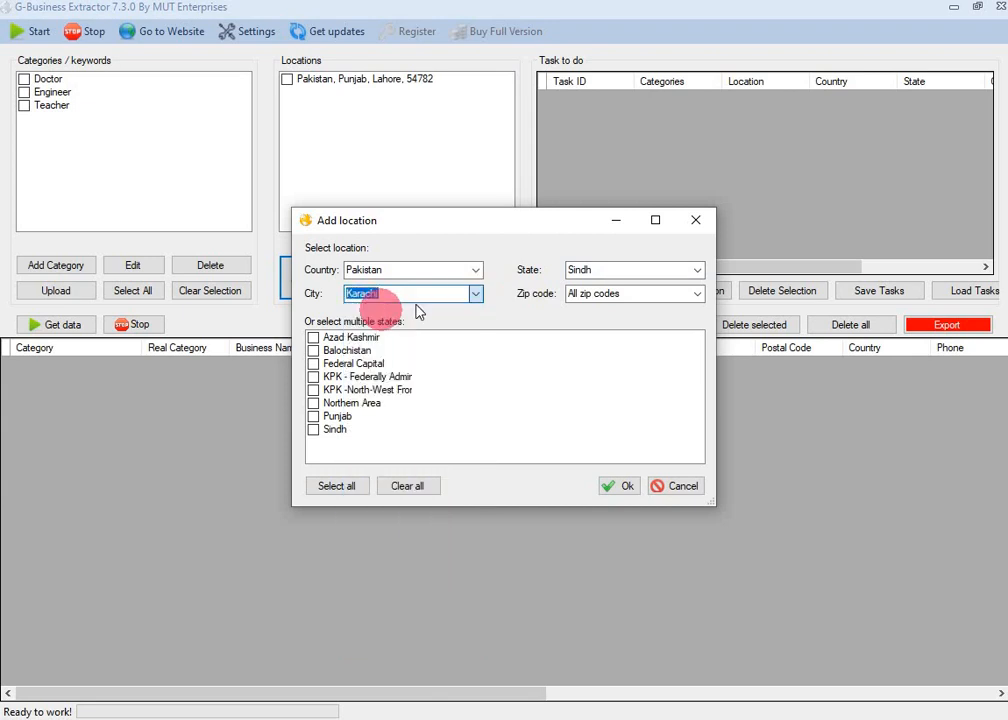
left_click(697, 293)
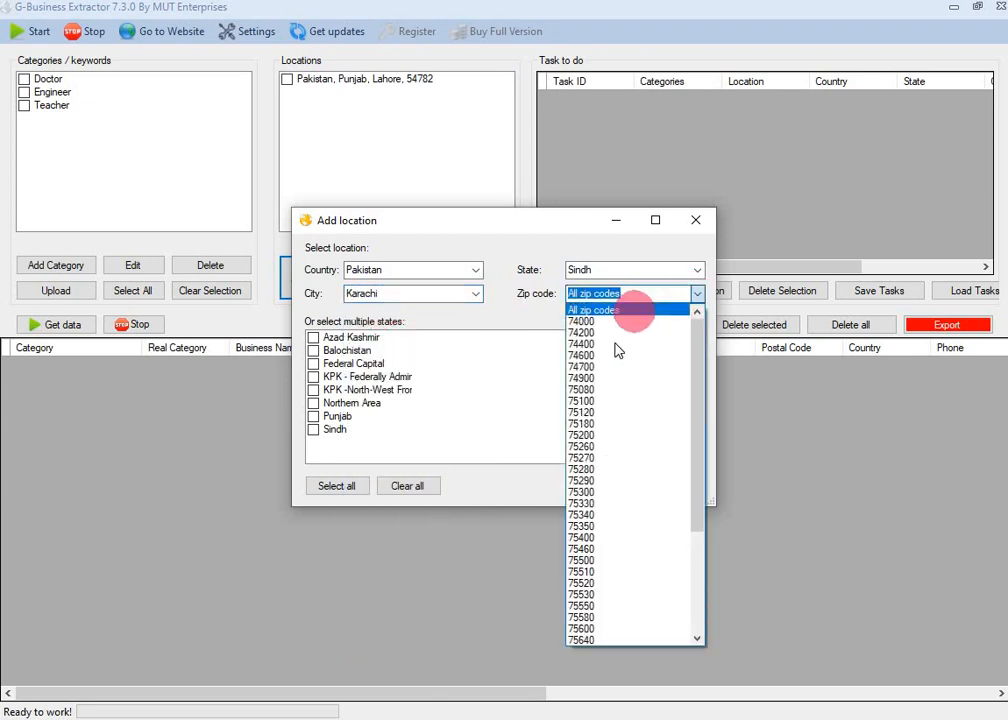
scroll(610, 450, "down", 9)
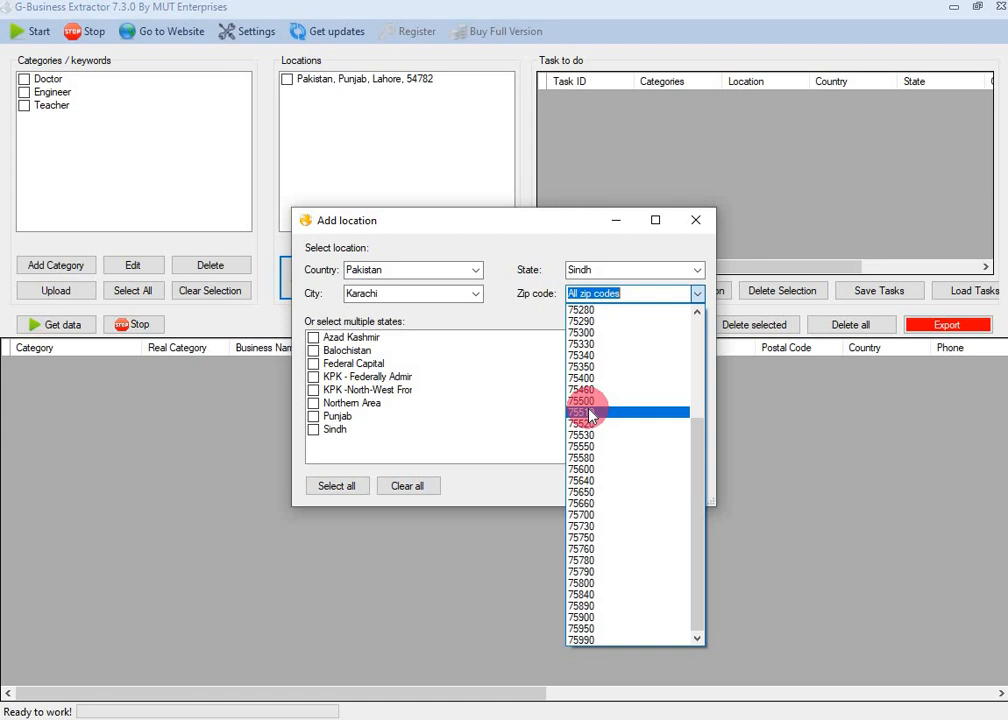
left_click(590, 413)
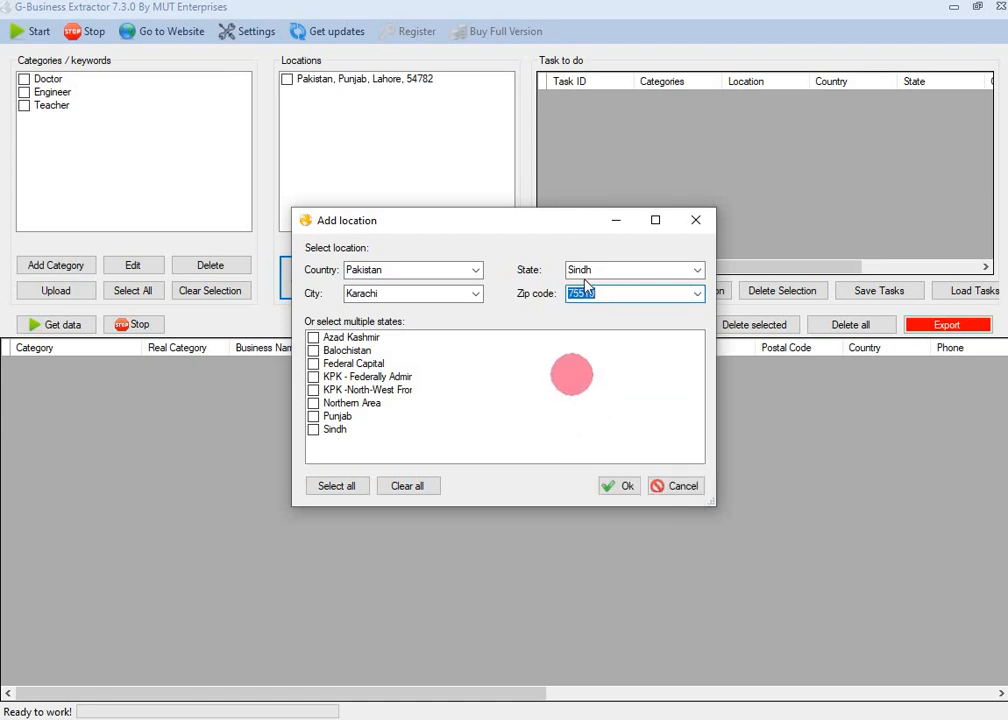
left_click(620, 487)
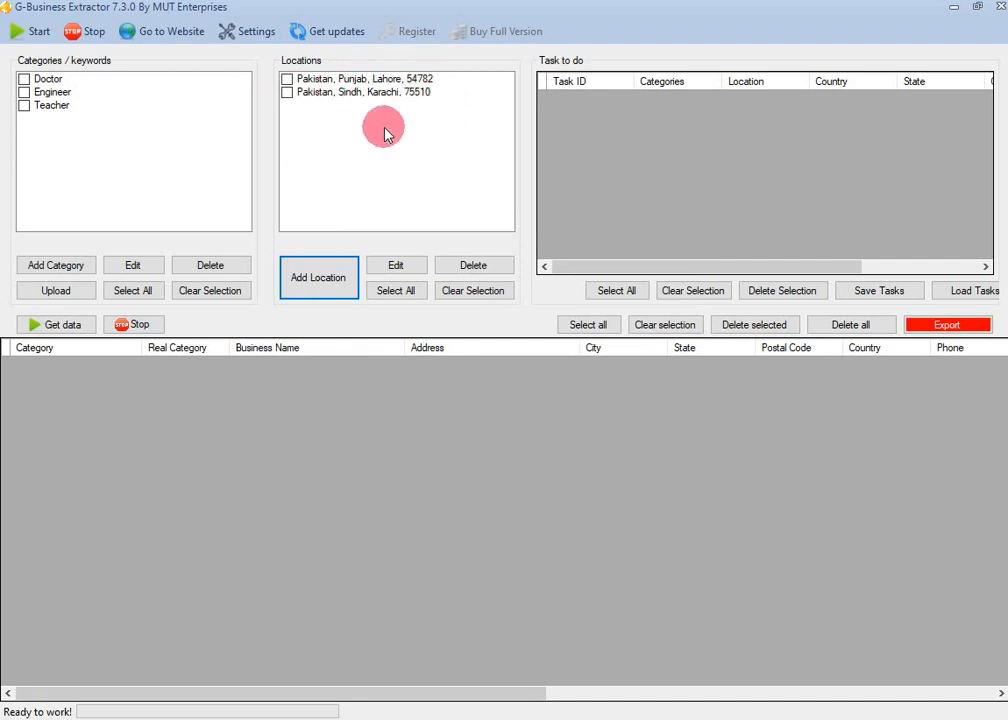
- Include the Doctor, Engineer and Teacher categories with both the Lahore and Karachi locations, and start extracting the data
left_click(28, 84)
left_click(24, 92)
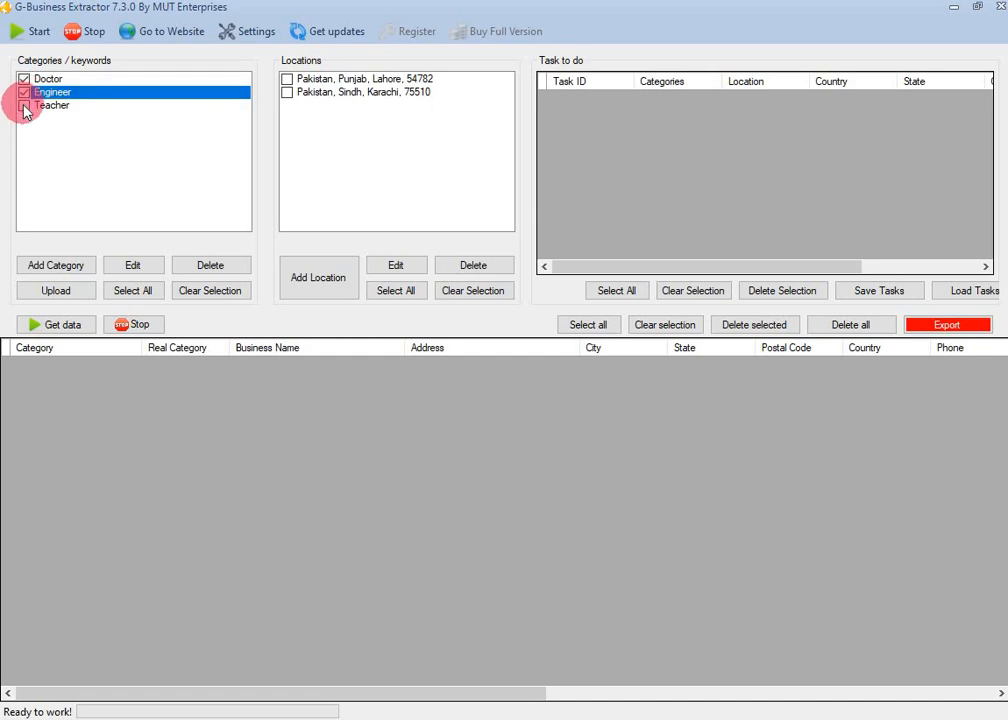
left_click(24, 105)
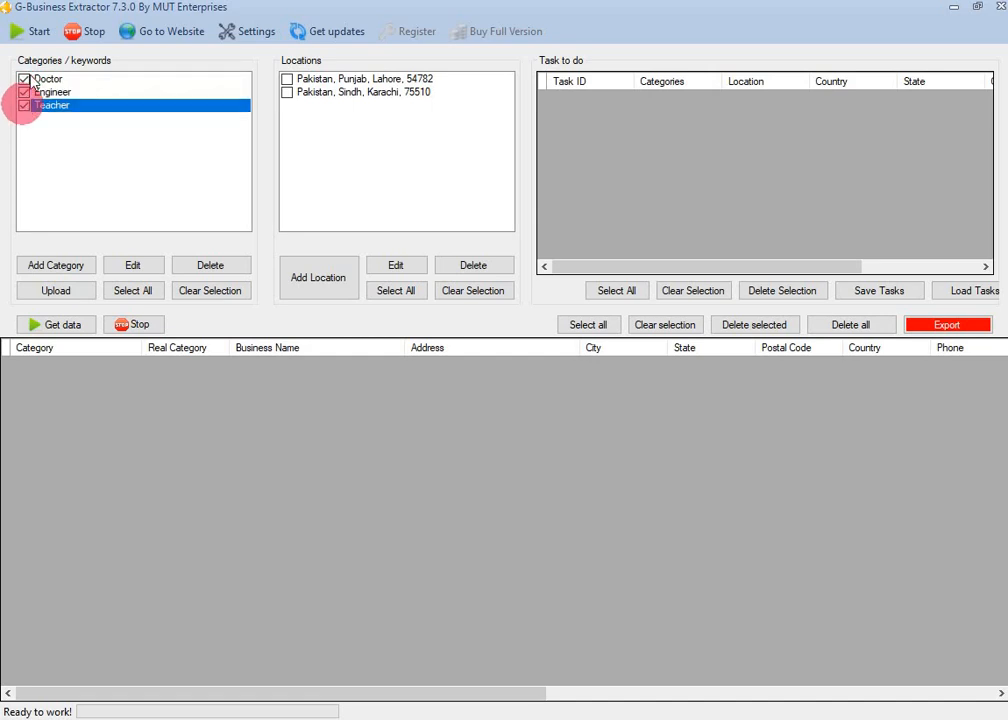
left_click(288, 80)
left_click(288, 92)
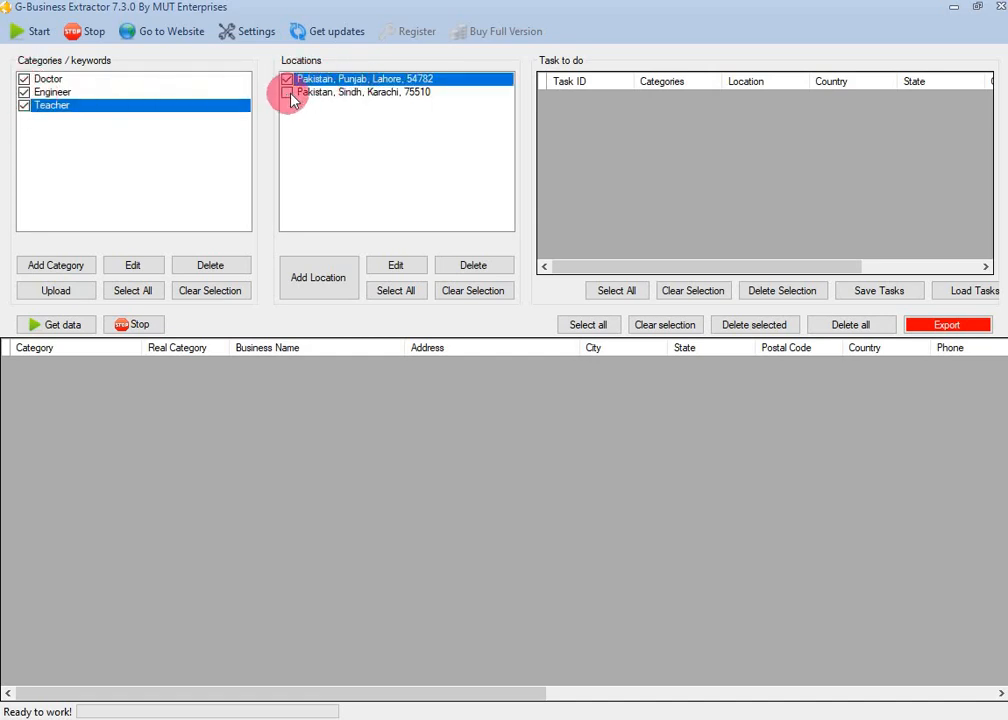
left_click(57, 328)
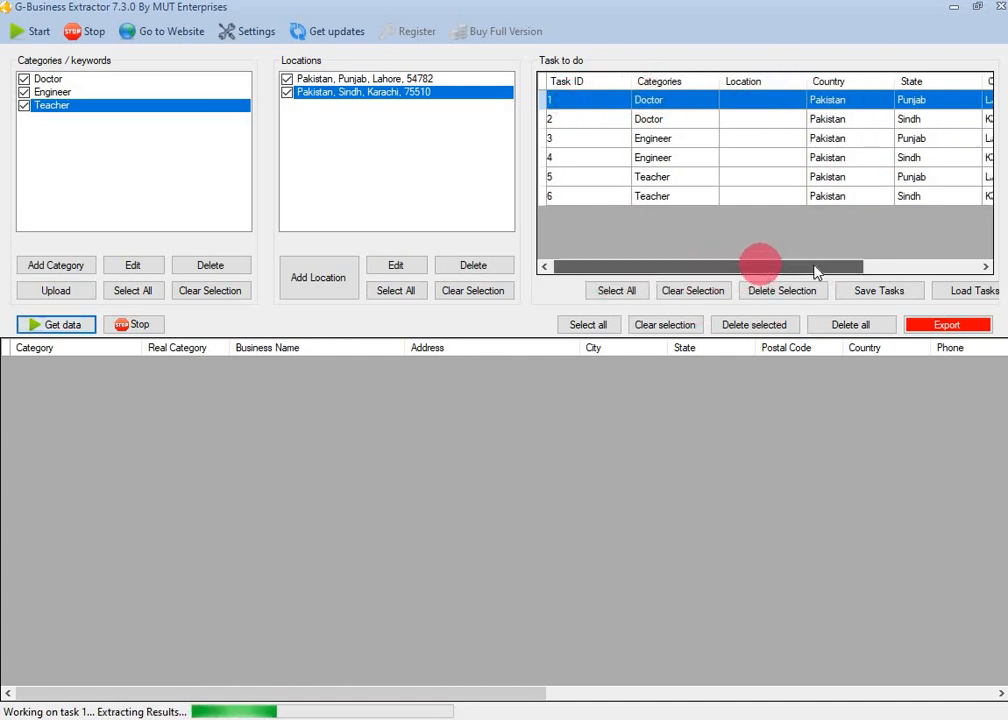
- Examine the country, state, city and zip code assigned to each generated task, and return to the first columns
left_click_drag(763, 268, 878, 266)
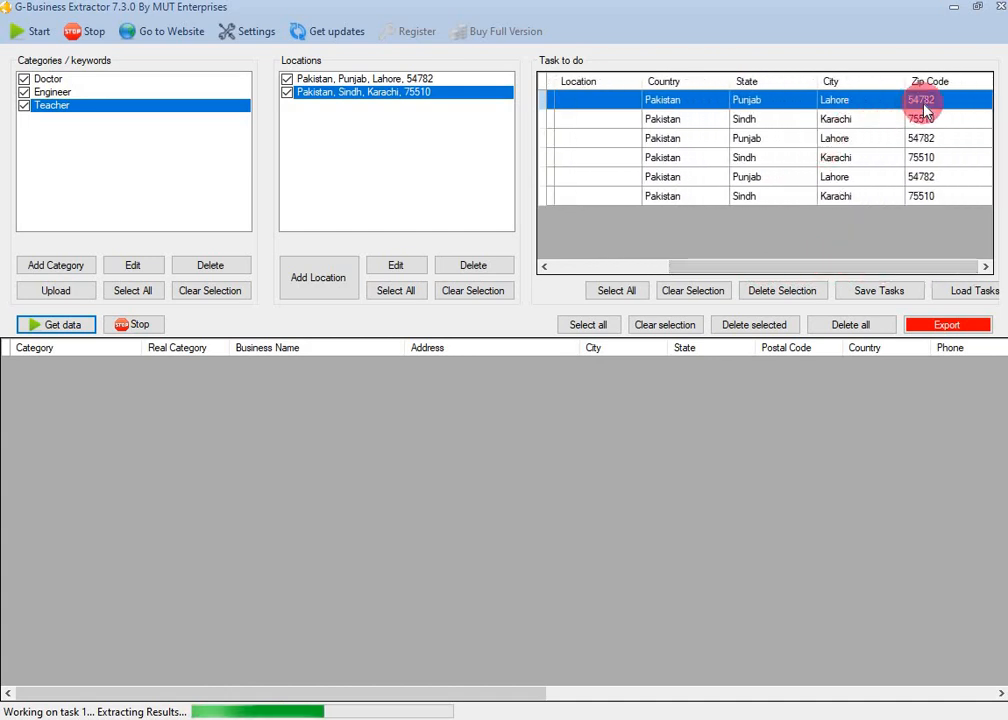
left_click_drag(776, 268, 807, 268)
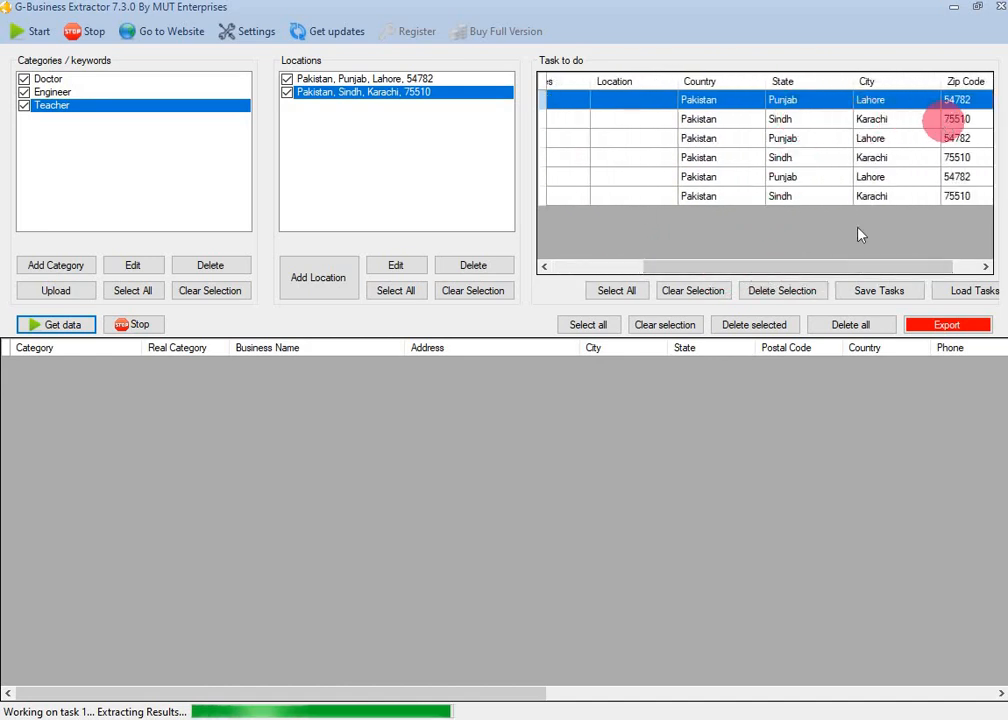
left_click_drag(846, 268, 640, 268)
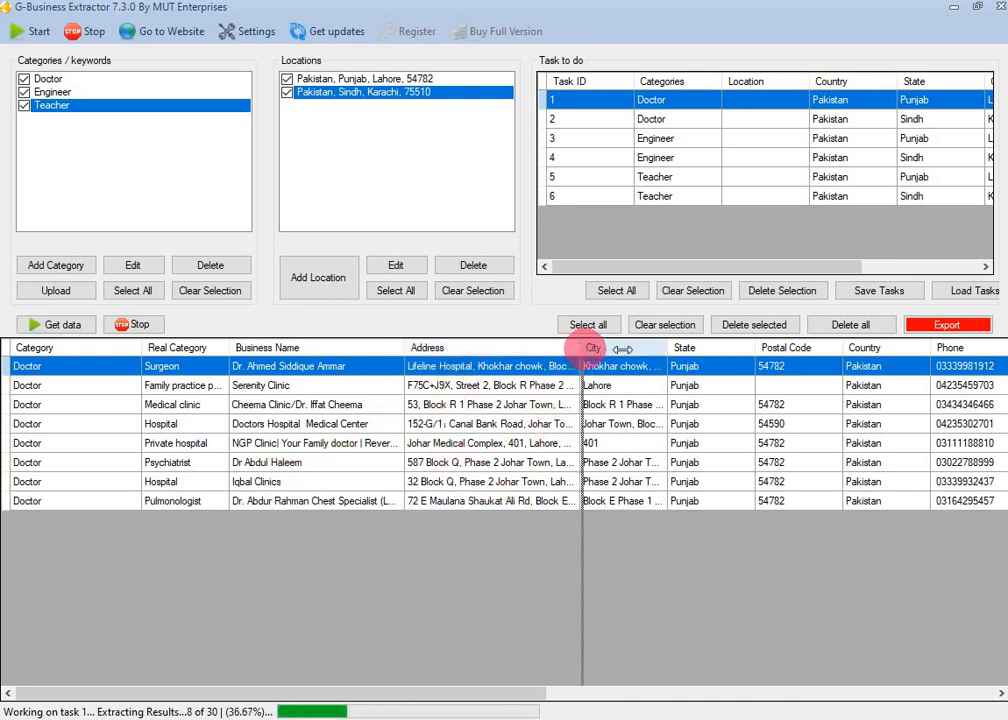
- Temporarily widen the Address and City columns of the extracted results to read their entries, narrowing each one again
left_click_drag(581, 348, 647, 348)
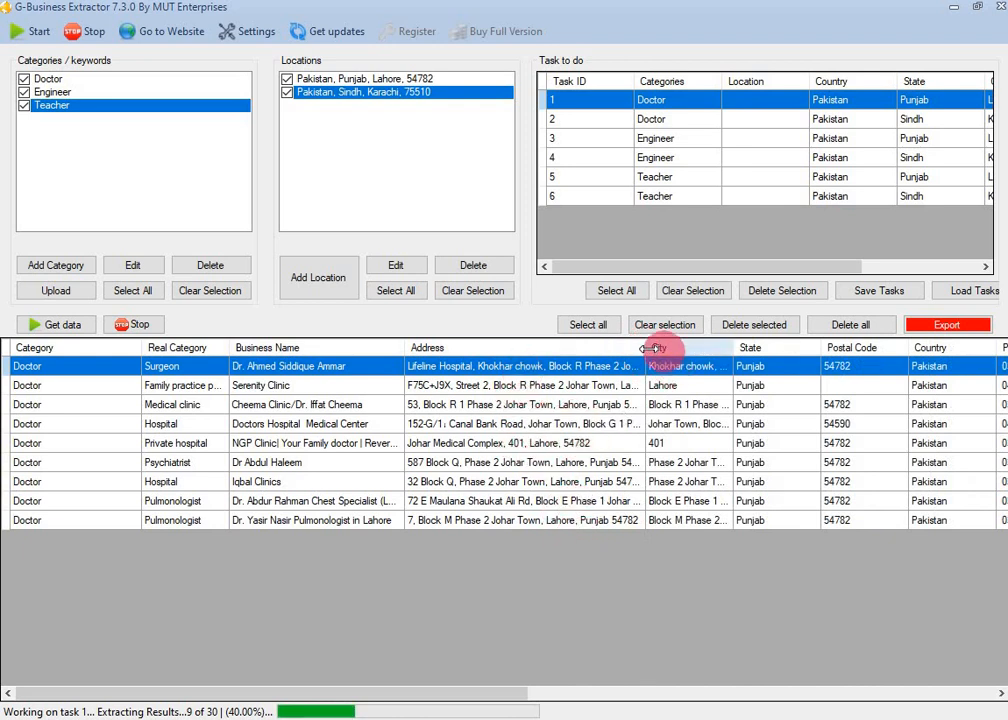
left_click_drag(612, 362, 581, 364)
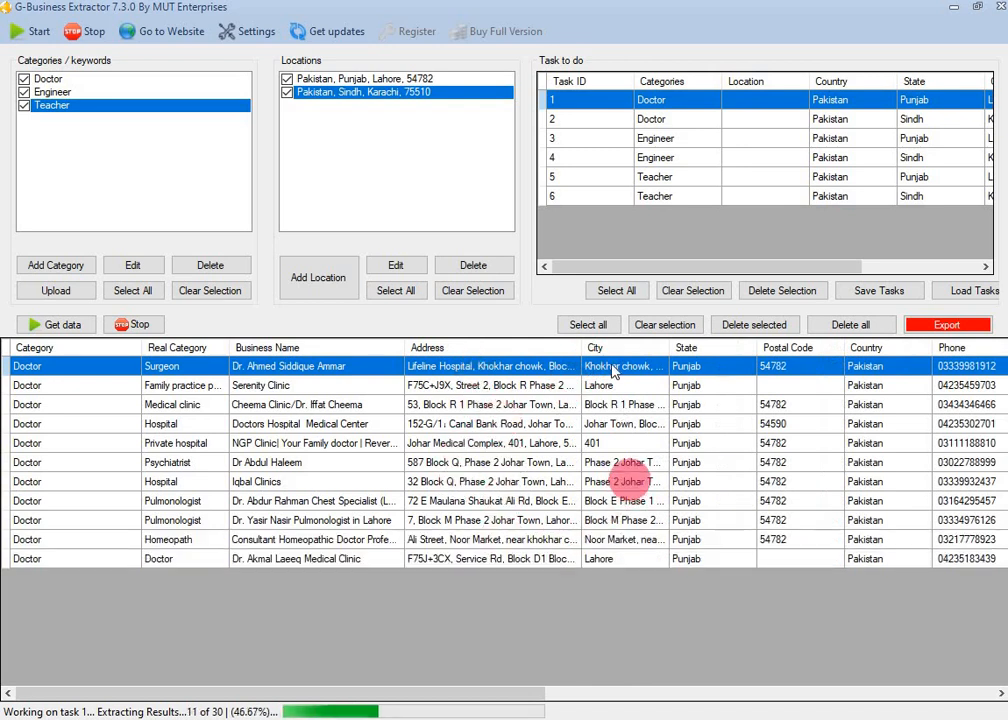
left_click_drag(670, 347, 710, 347)
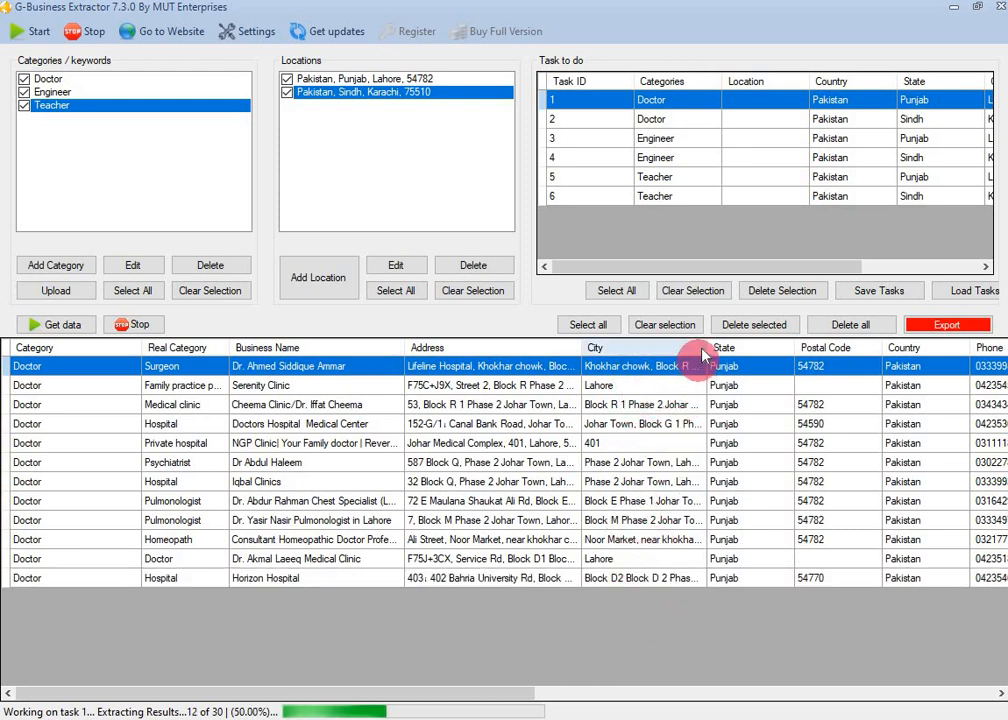
left_click_drag(705, 347, 665, 347)
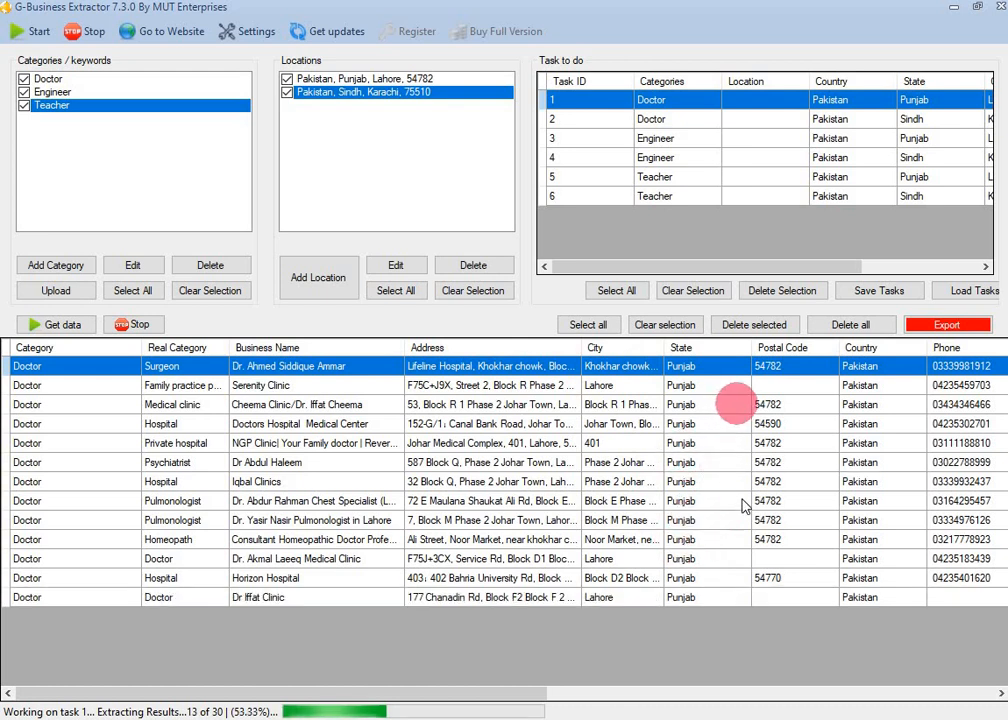
- Review the results' contact, website and coordinate columns, and view the third result's map link in Google Maps before returning to the extractor
left_click_drag(535, 693, 765, 688)
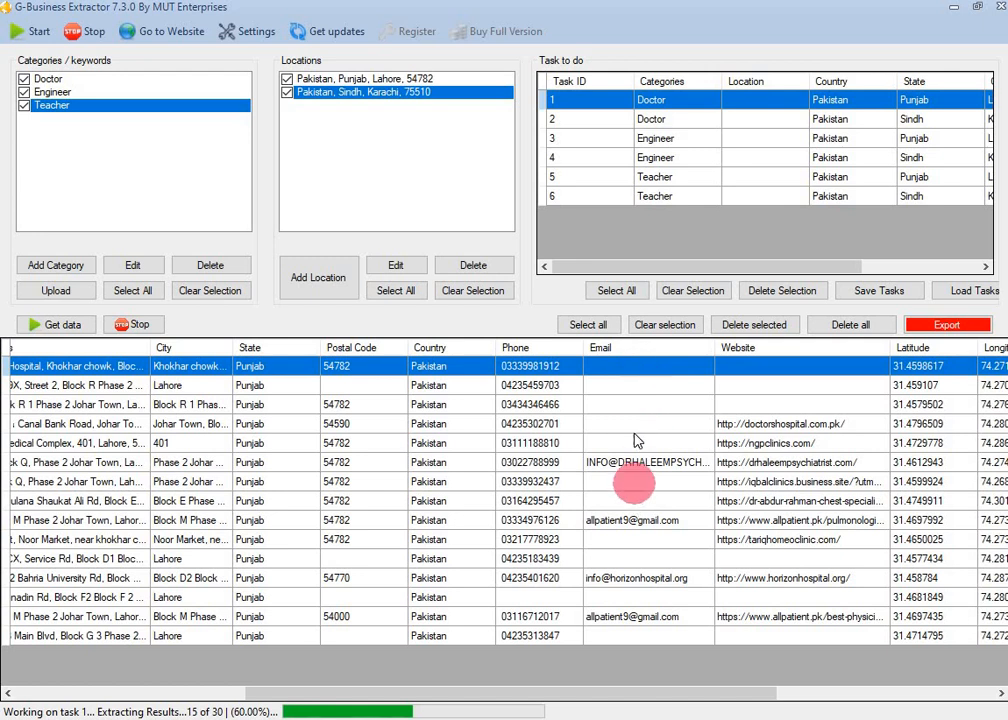
left_click_drag(580, 697, 682, 697)
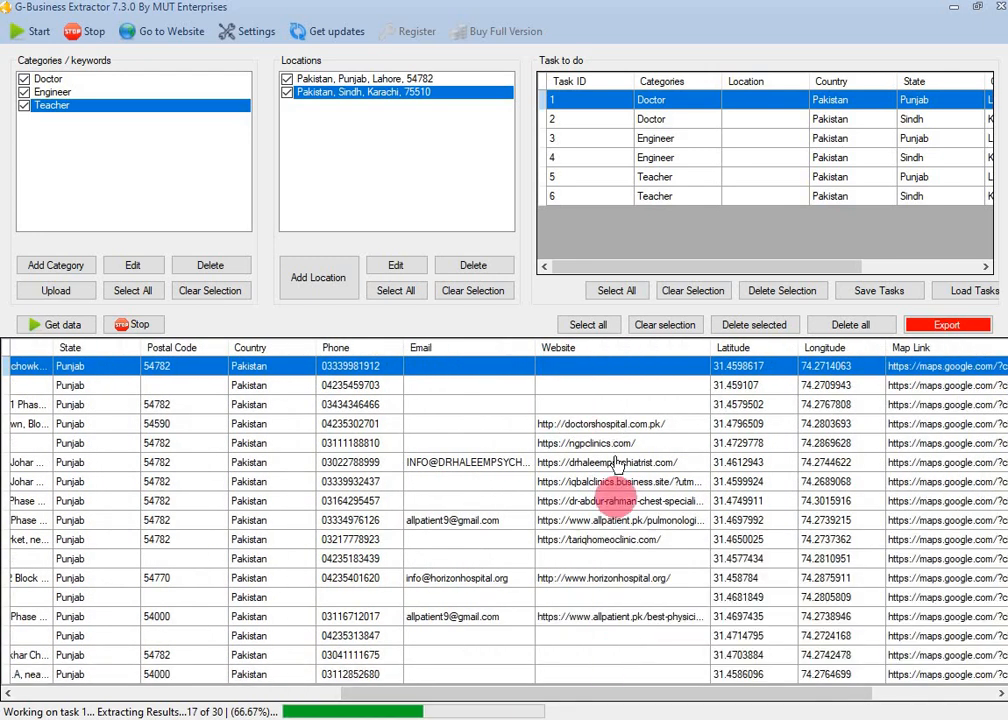
left_click_drag(672, 706, 672, 697)
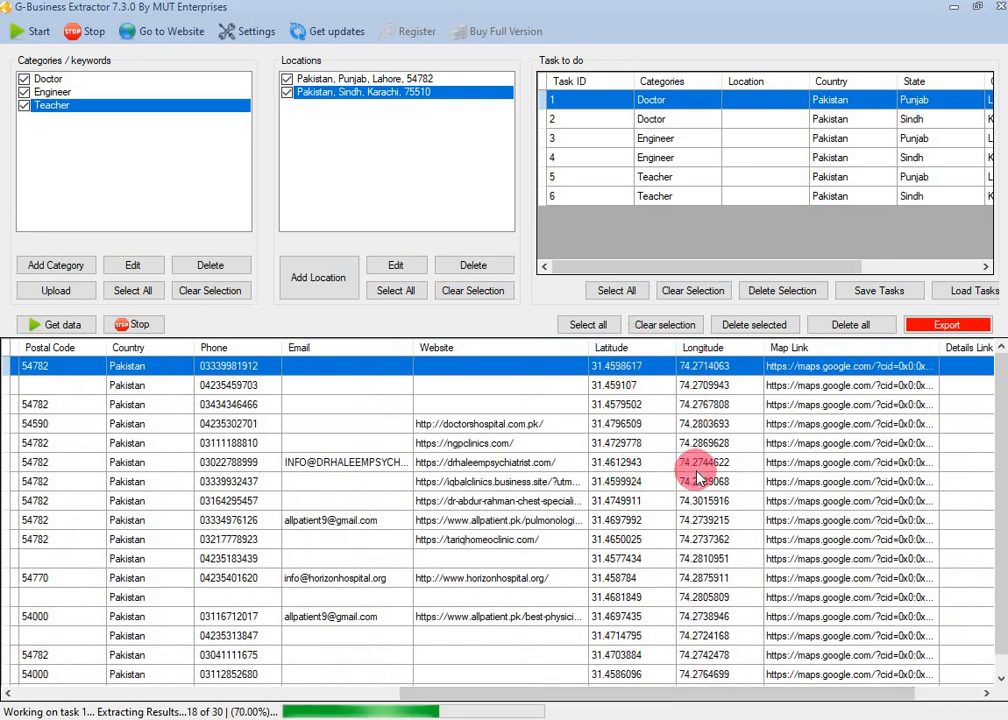
double_click(800, 406)
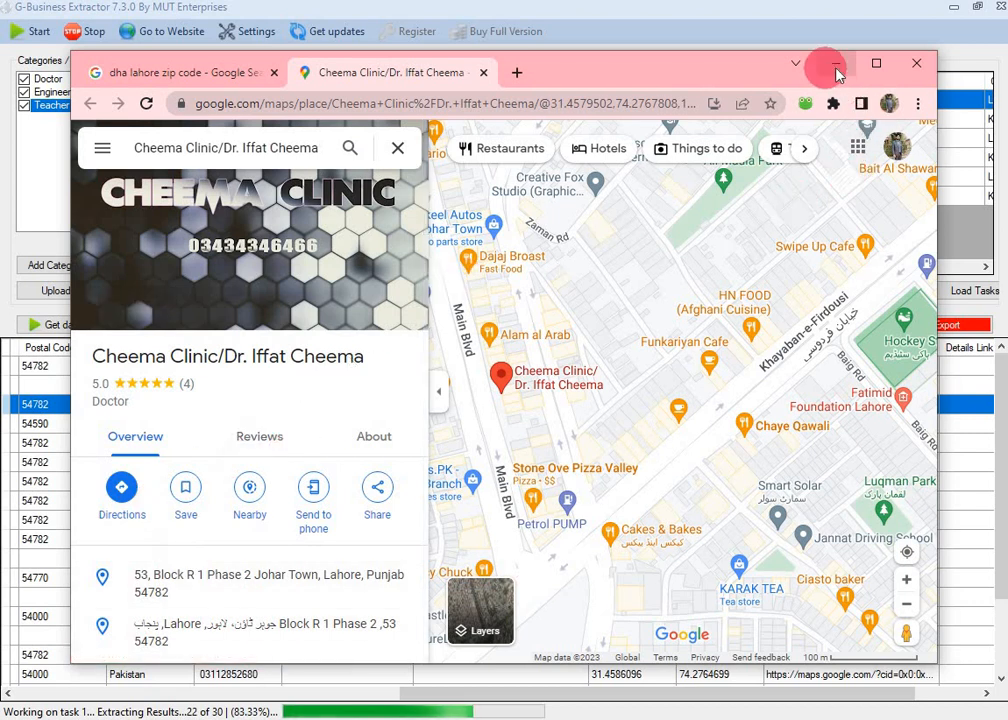
left_click(836, 63)
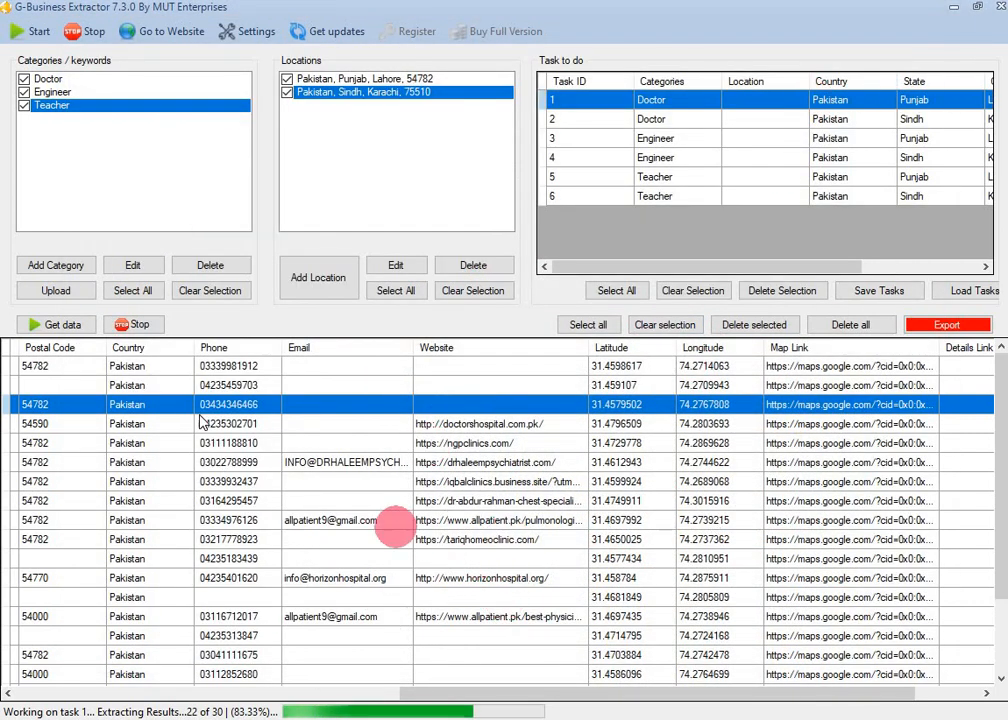
- Stop the extraction and export all collected results to the Desktop as an Excel file named Doctor data
left_click(143, 331)
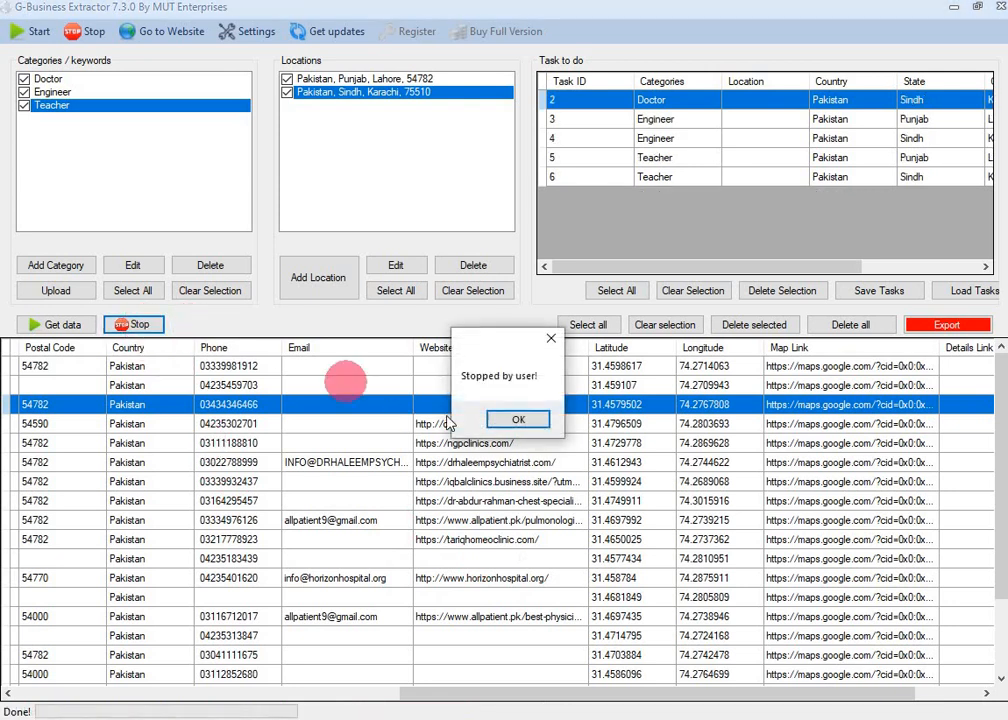
left_click(518, 419)
left_click(588, 325)
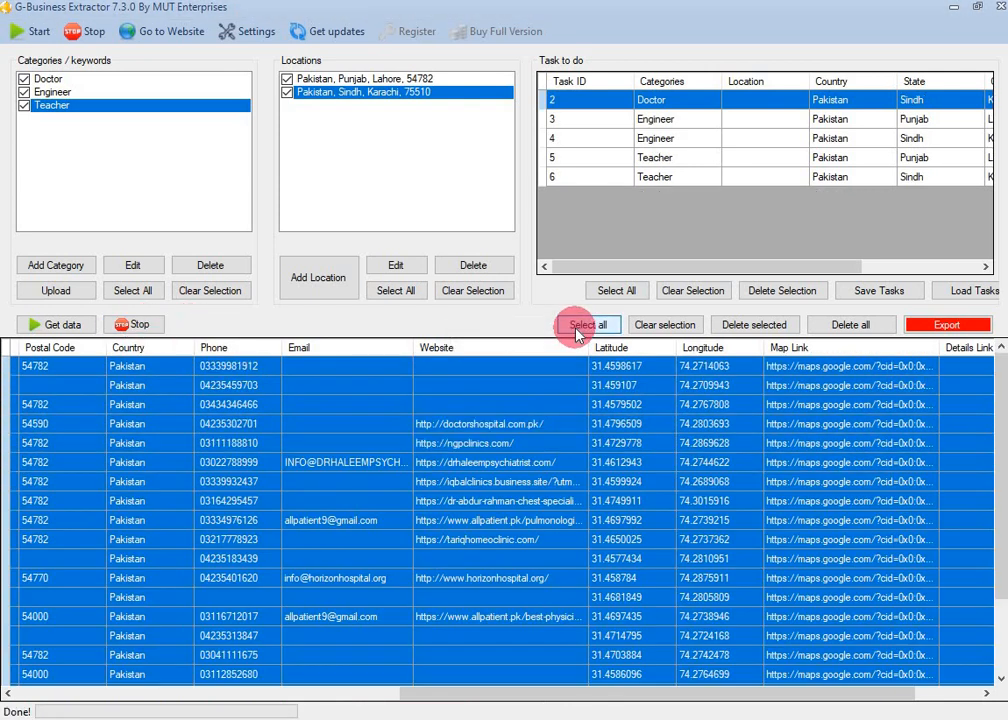
left_click(926, 324)
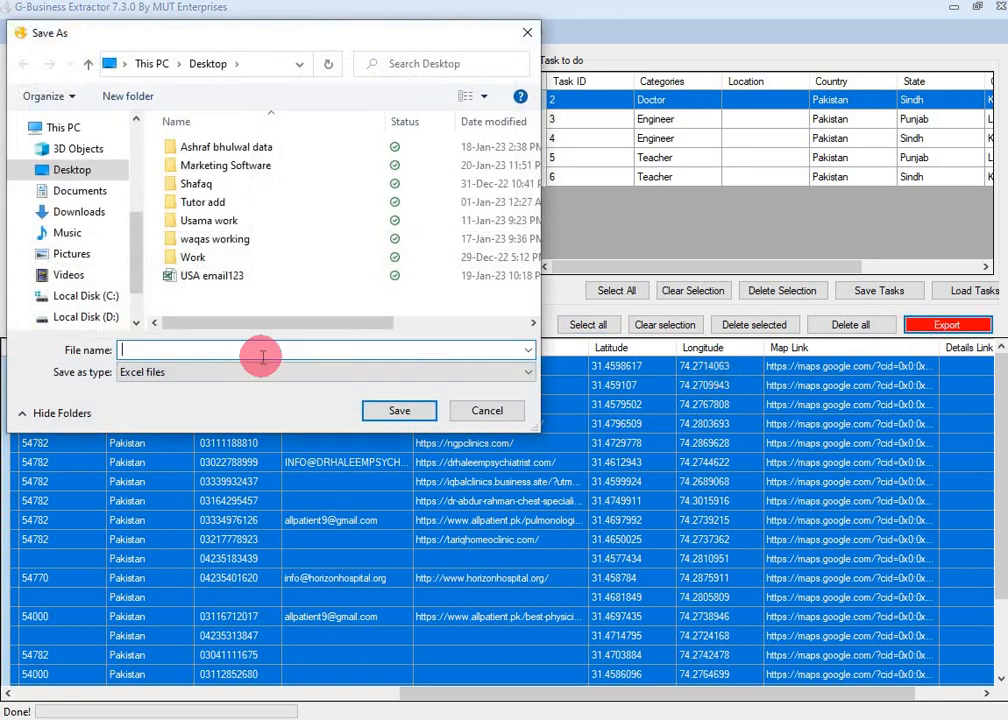
type("Doctor data")
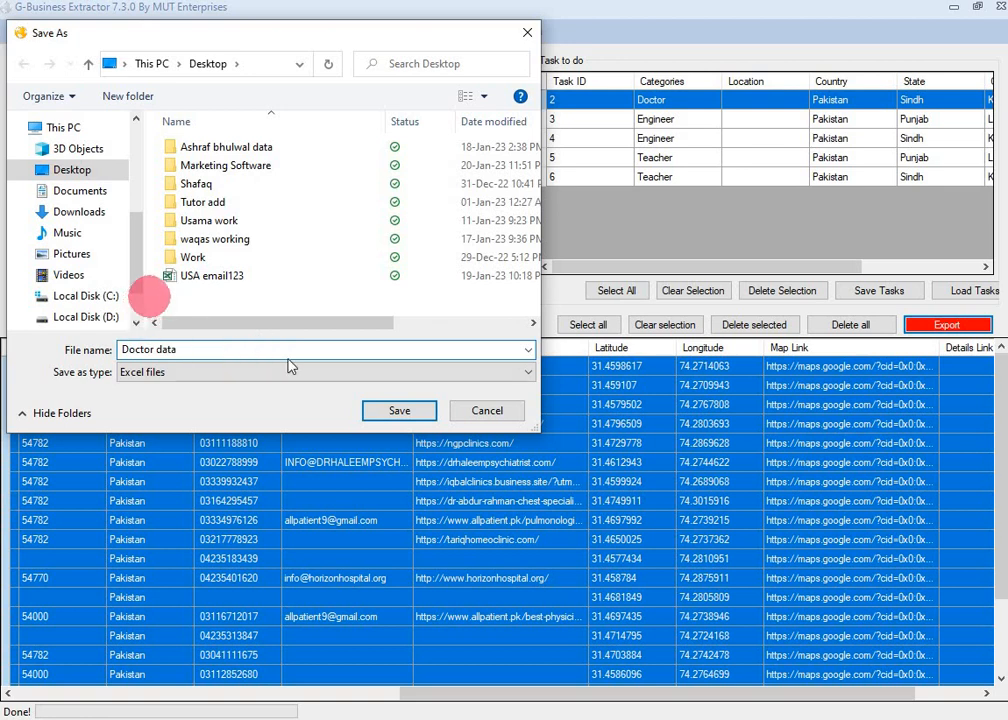
left_click(385, 410)
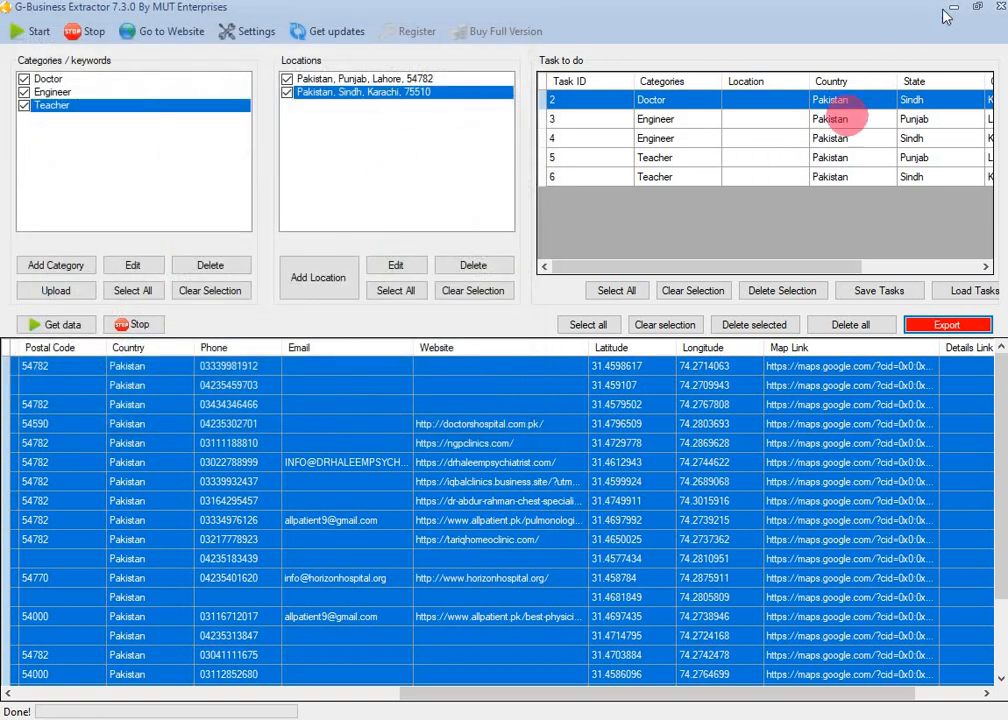
- Exit G-Business Extractor and move the Doctor data file to an empty area near the middle of the desktop
left_click(1002, 7)
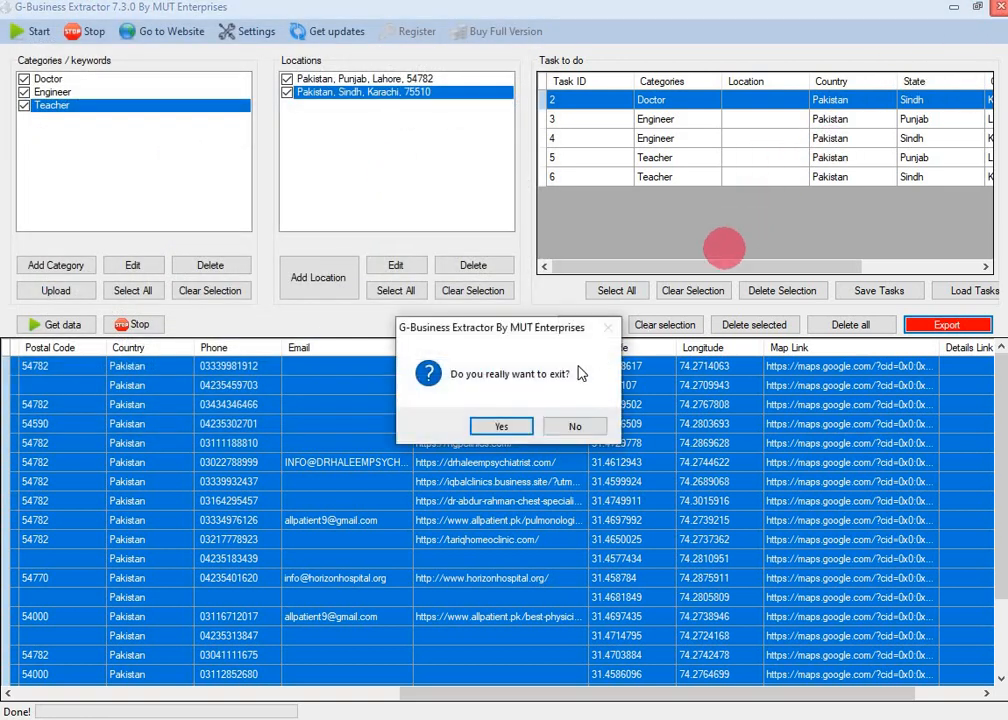
left_click(519, 432)
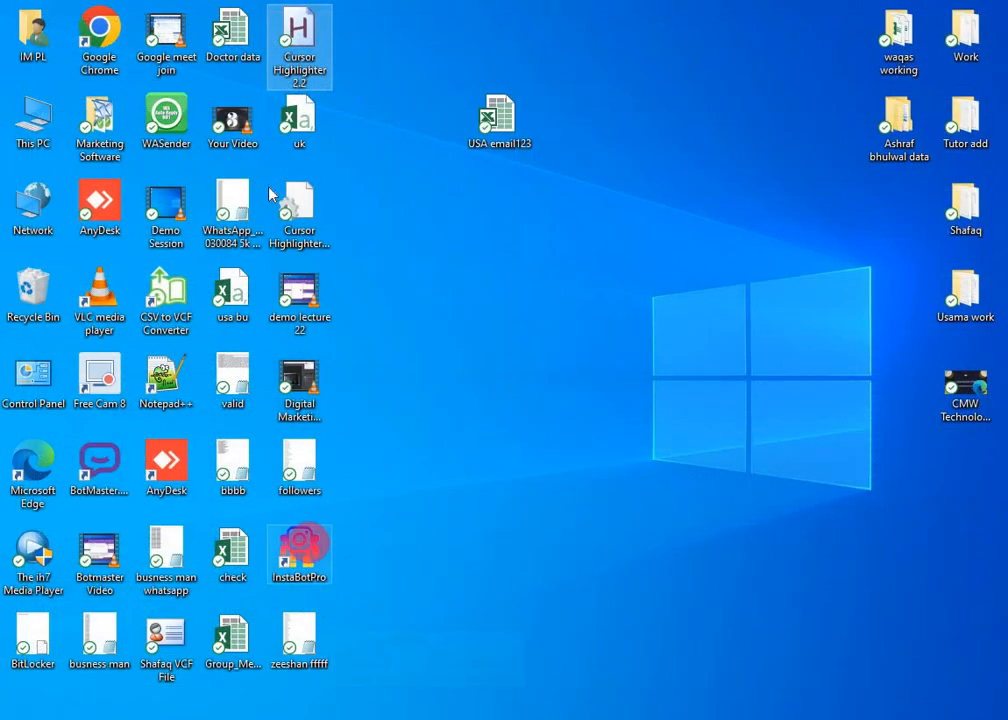
left_click_drag(222, 33, 577, 297)
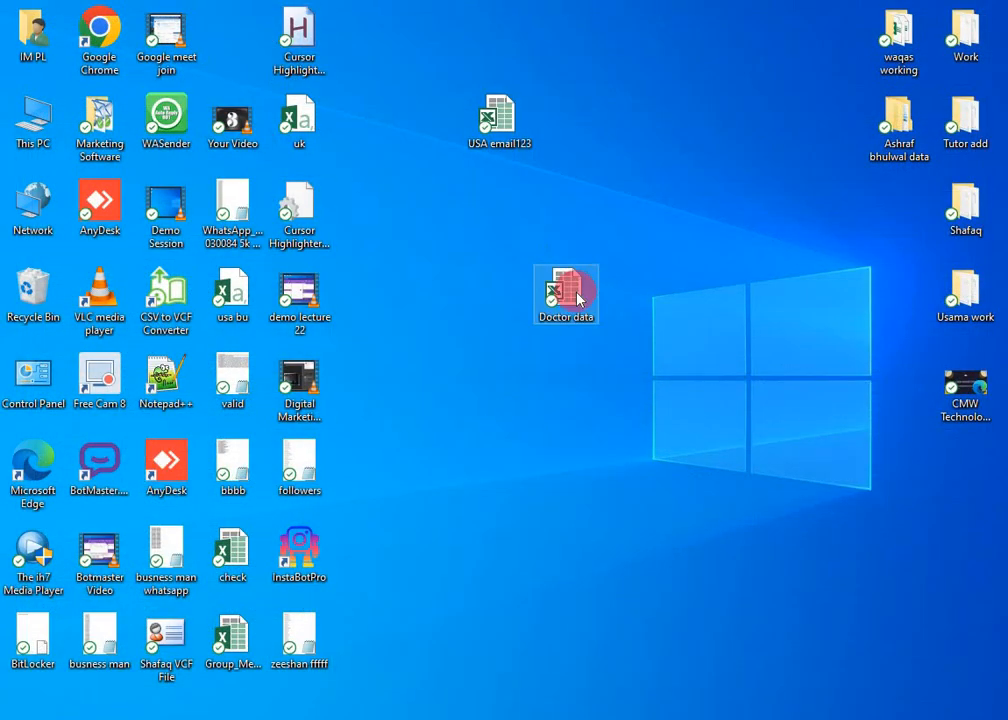
- Open the Doctor data file in Excel, accepting the format mismatch, and fit column A's width to its phone numbers
double_click(566, 293)
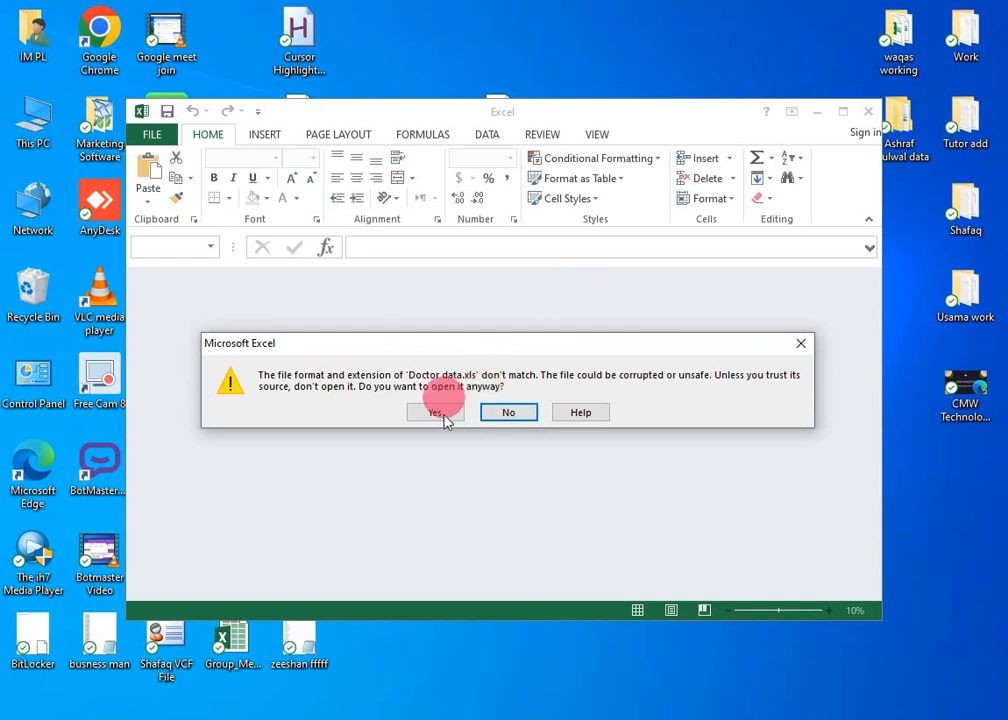
left_click(443, 414)
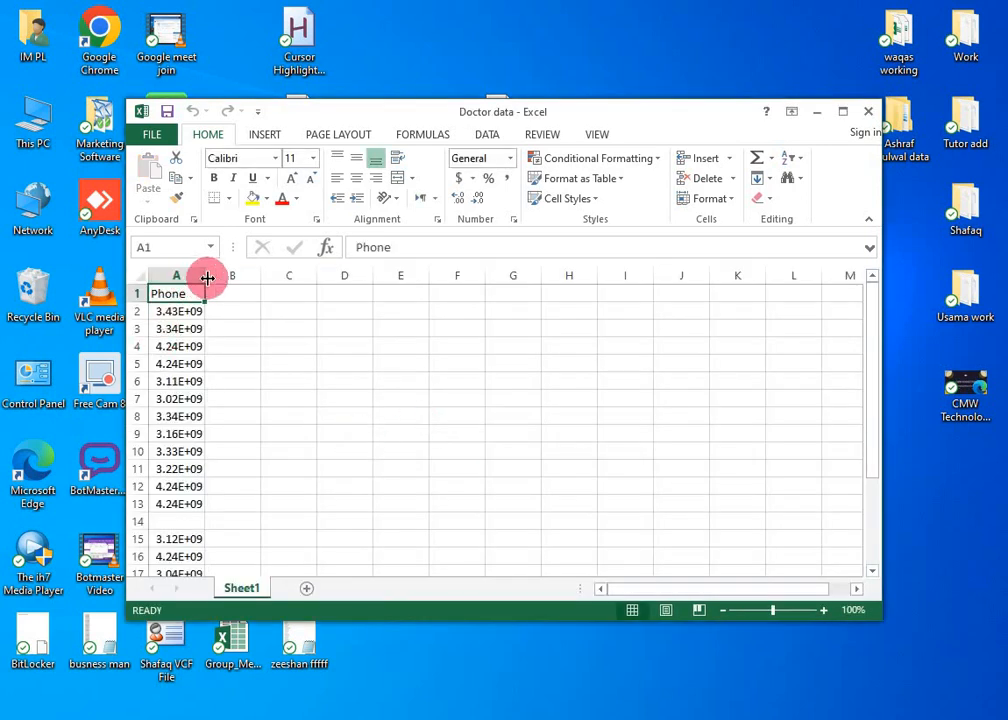
double_click(205, 276)
- Look through the exported phone numbers in column A and close the Doctor data workbook
scroll(191, 410, "down", 5)
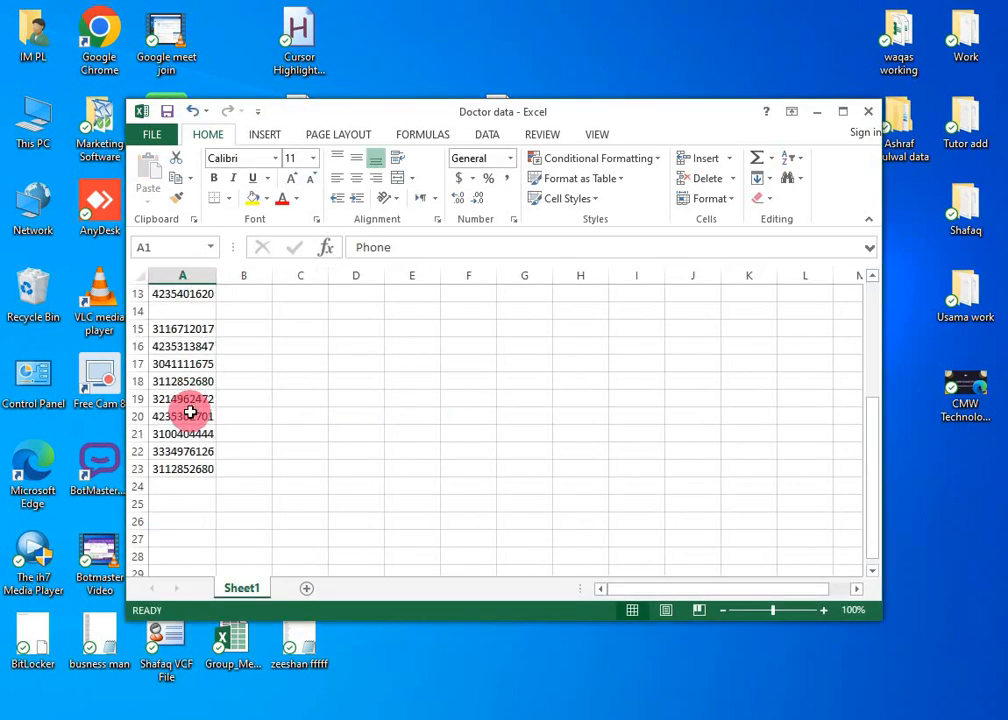
scroll(190, 414, "up", 2)
scroll(190, 413, "up", 3)
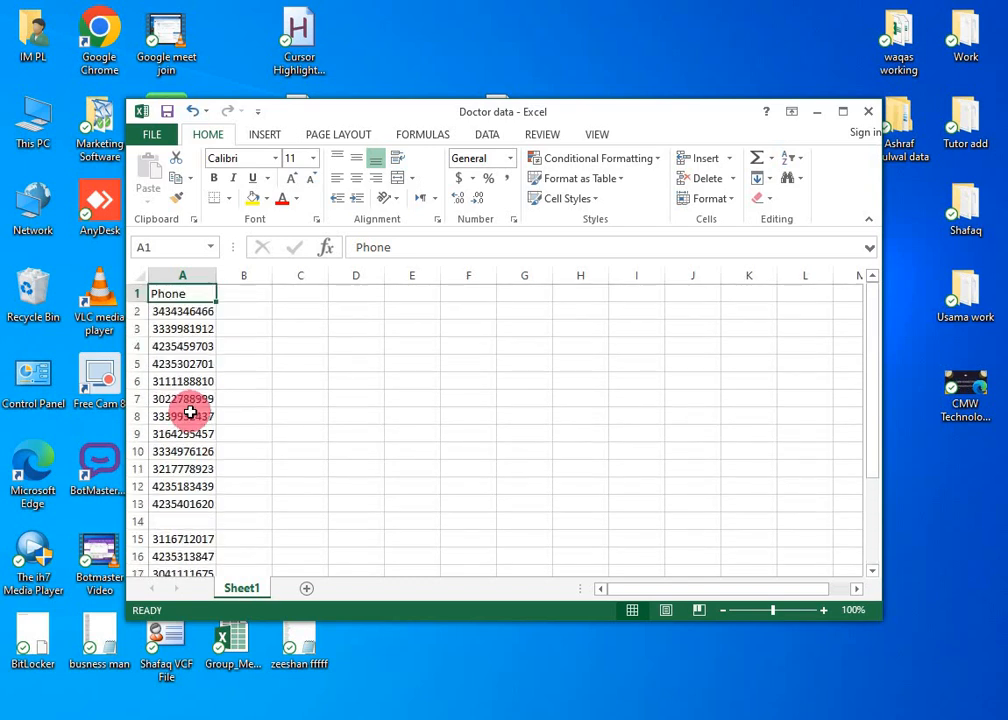
scroll(190, 413, "down", 1)
scroll(190, 413, "up", 1)
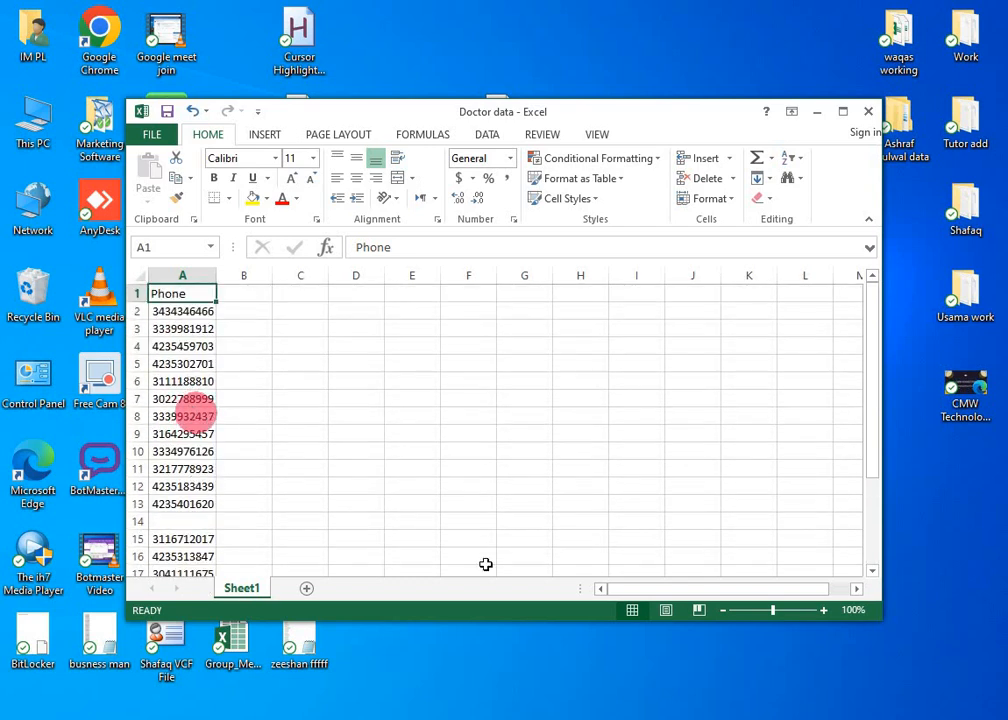
left_click(869, 112)
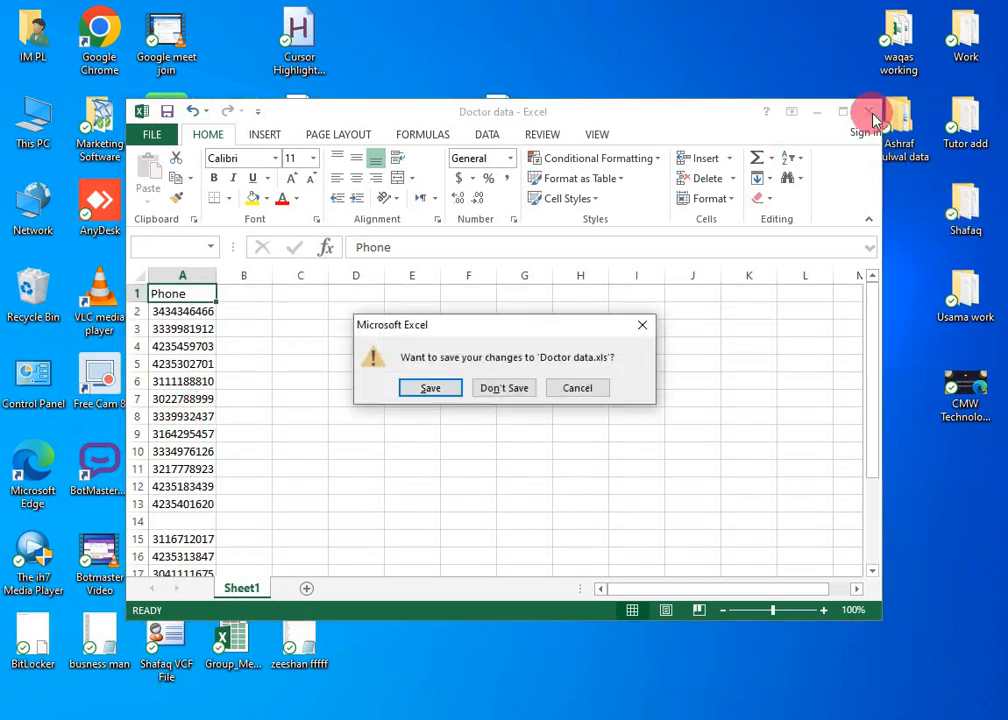